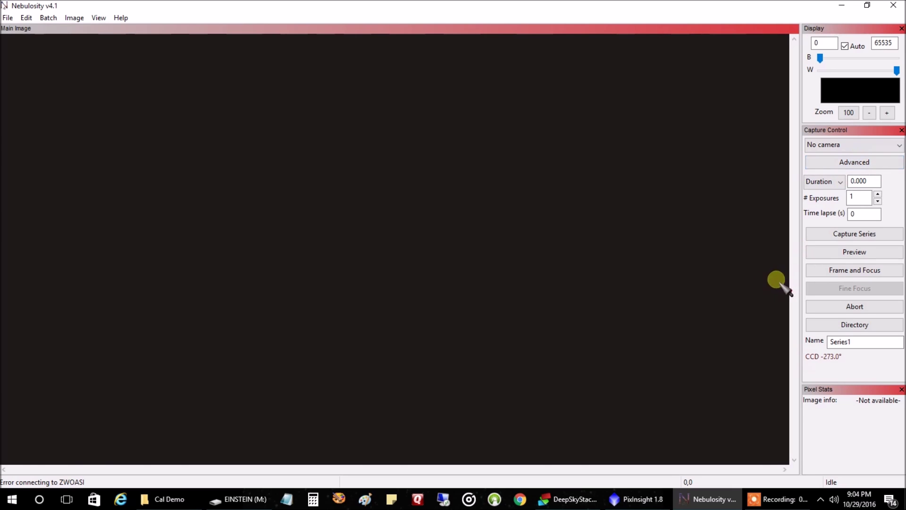
In PixInsight, apply STF Auto Stretch to the Dark_26_ frame and the integrated master dark
click(644, 504)
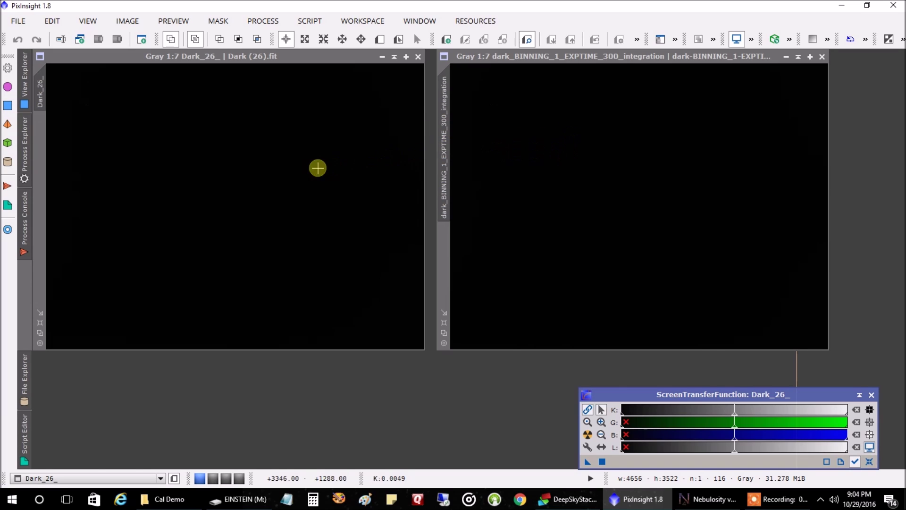
click(317, 168)
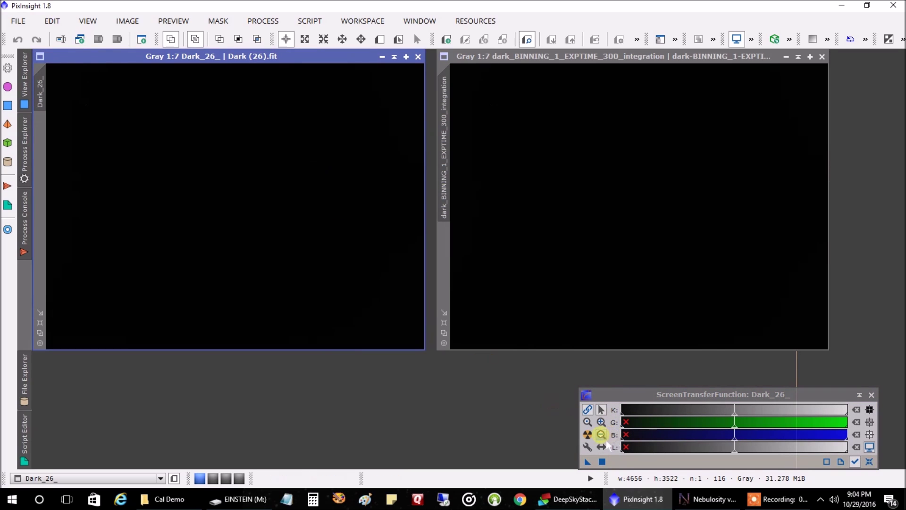
click(594, 442)
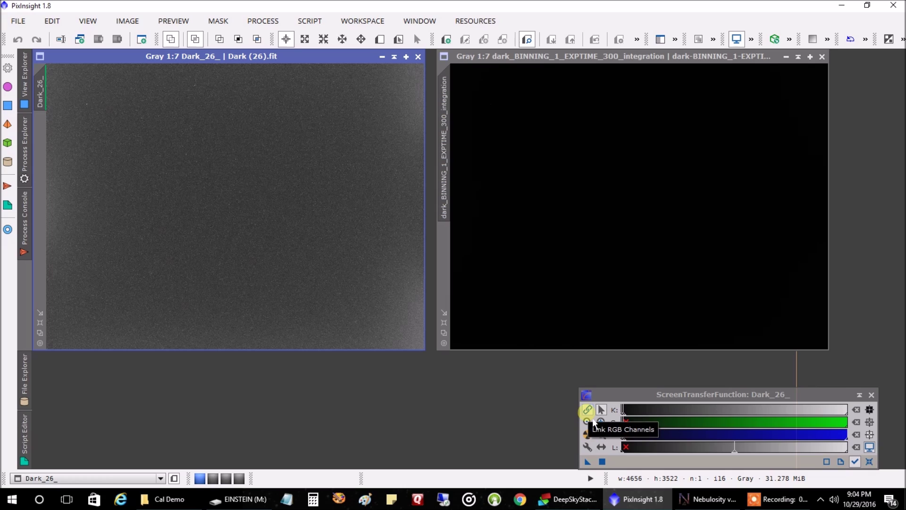
click(572, 269)
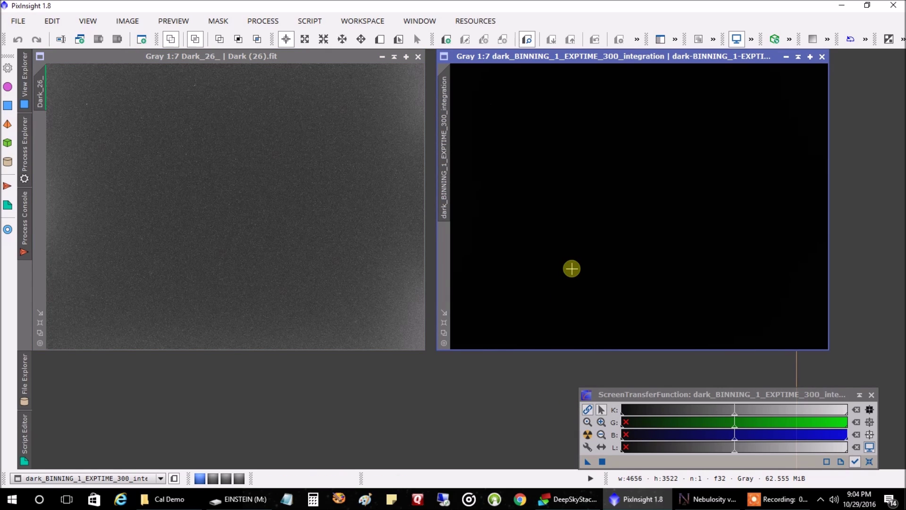
click(587, 434)
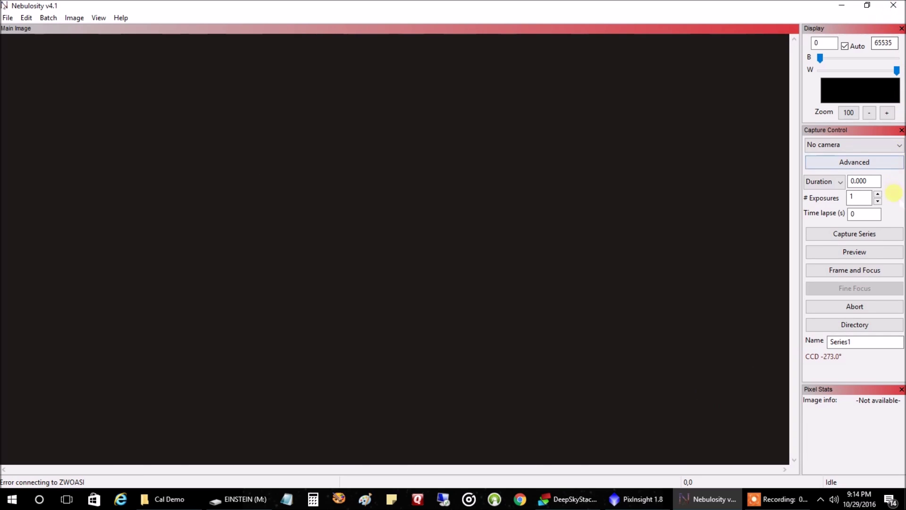
Replace the Capture Control Duration value with 0.000032 seconds
double_click(858, 182)
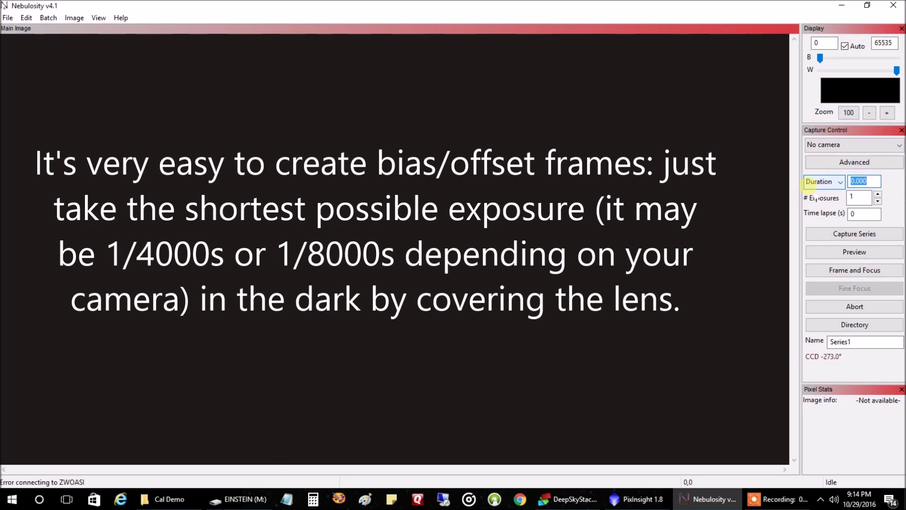
text(0.000032)
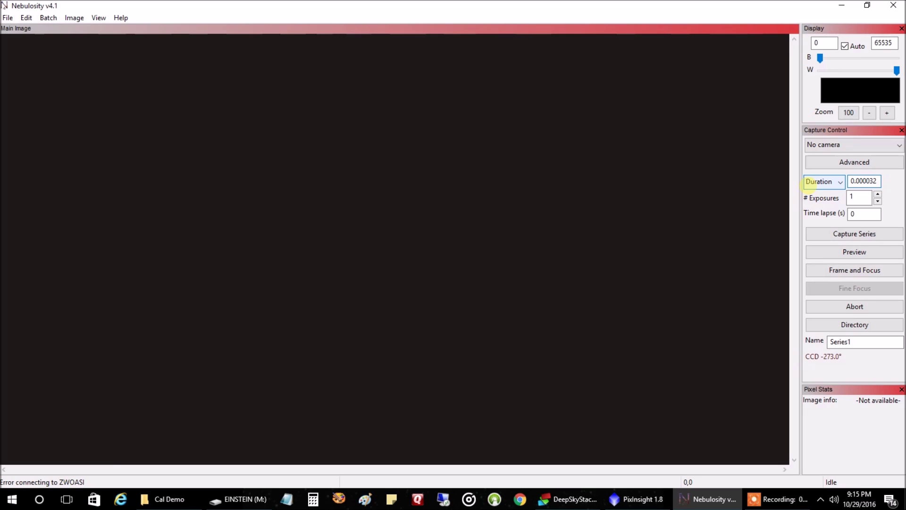
click(629, 502)
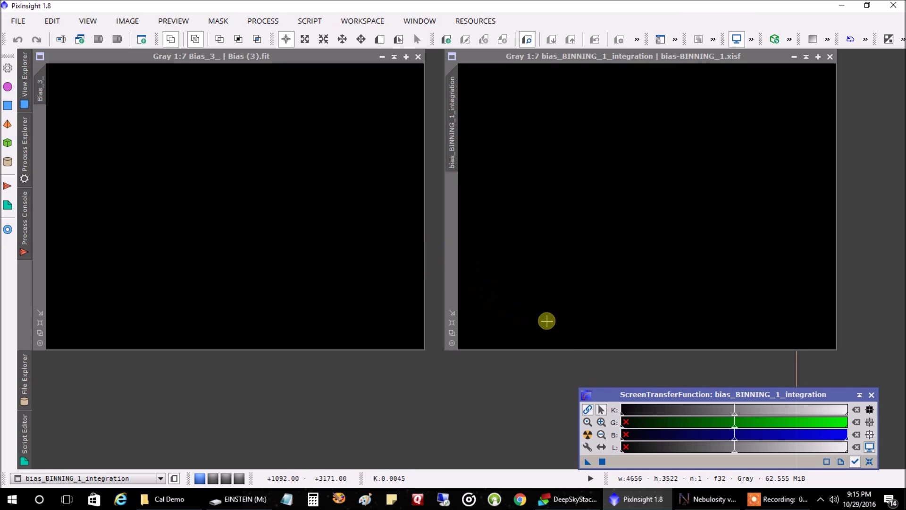
Apply STF Auto Stretch to the integrated master bias and the single Bias_3_ frame
click(588, 434)
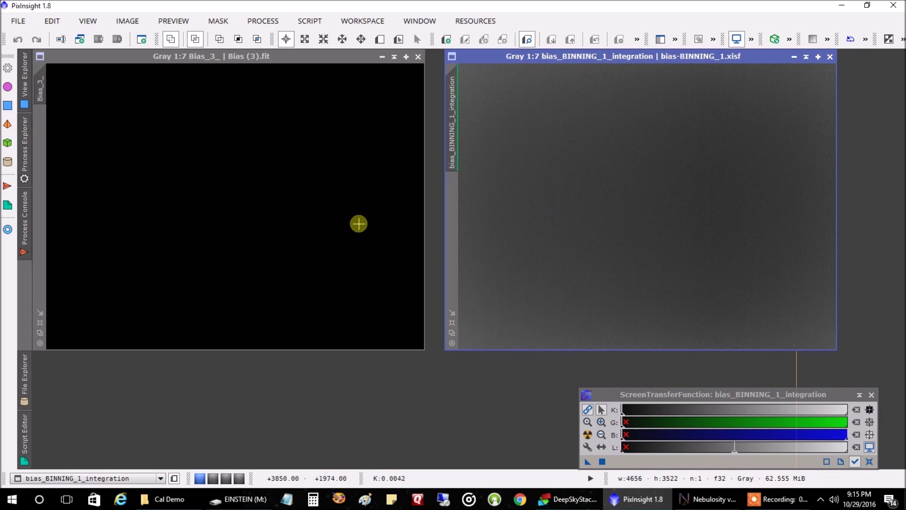
click(359, 223)
click(587, 434)
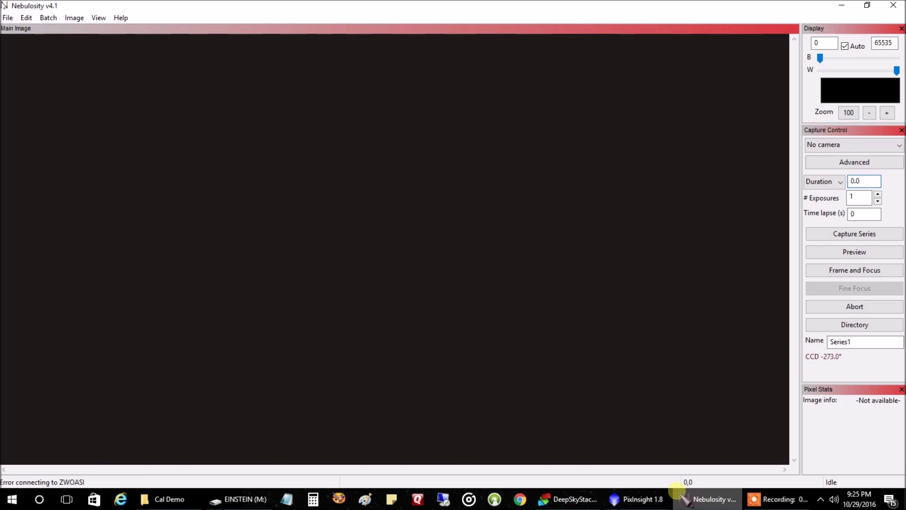
click(8, 18)
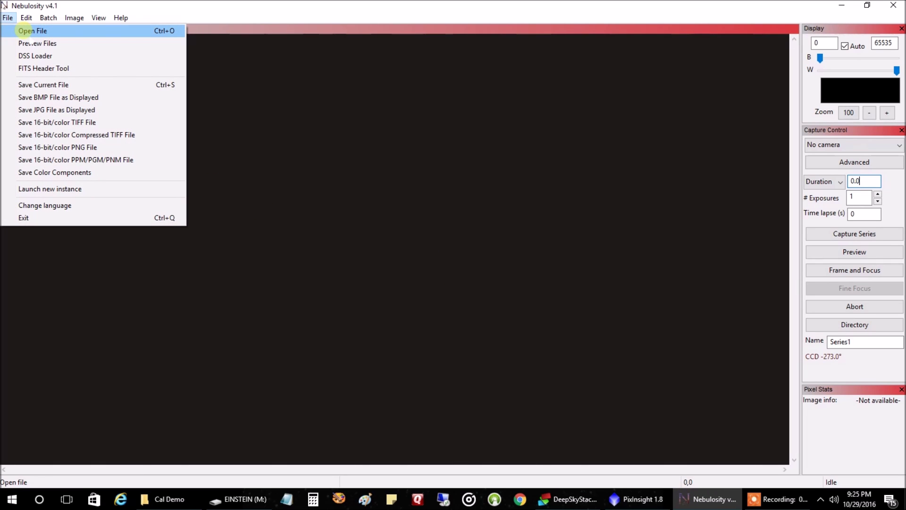
Open t-shirt.jpg and pan to the T-shirt stretched over the telescope aperture
click(32, 30)
double_click(121, 140)
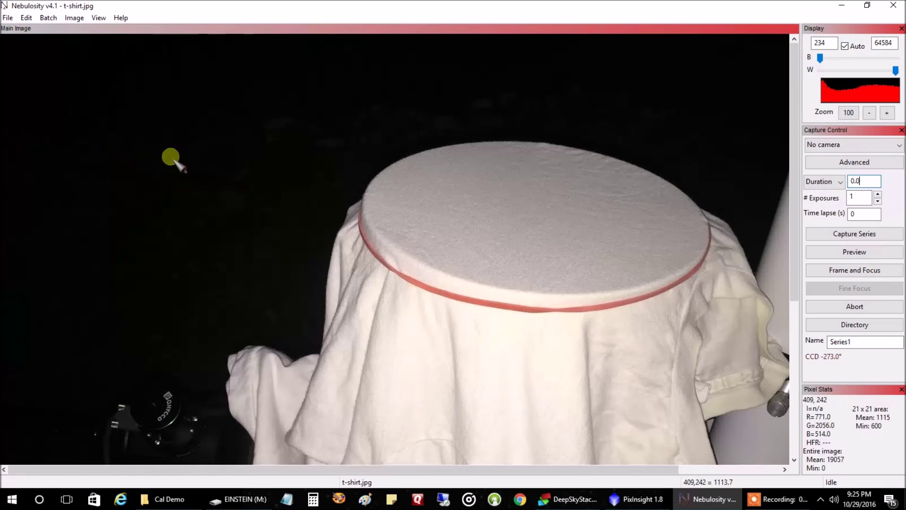
click(869, 113)
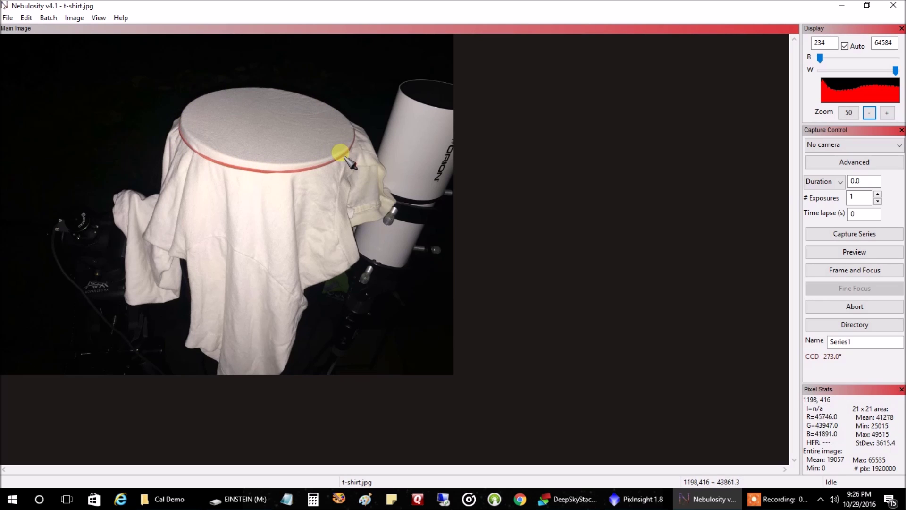
click(887, 113)
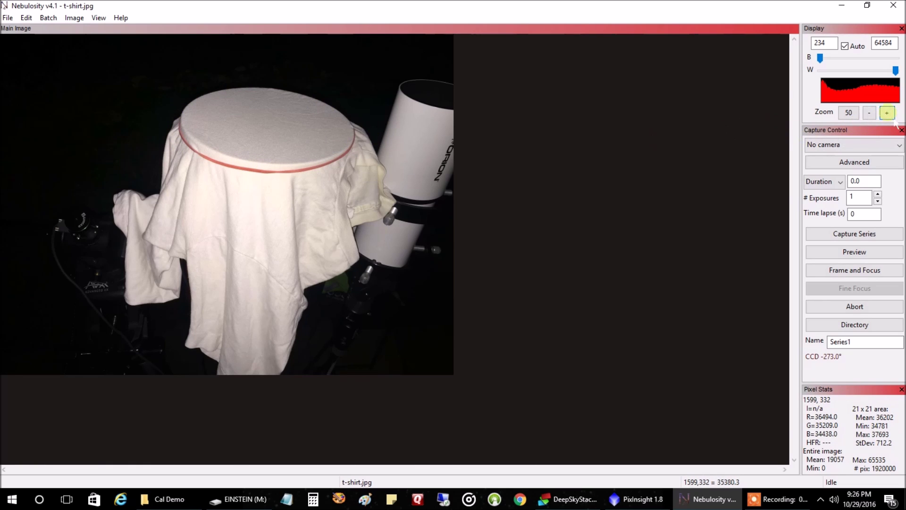
drag(711, 160, 533, 167)
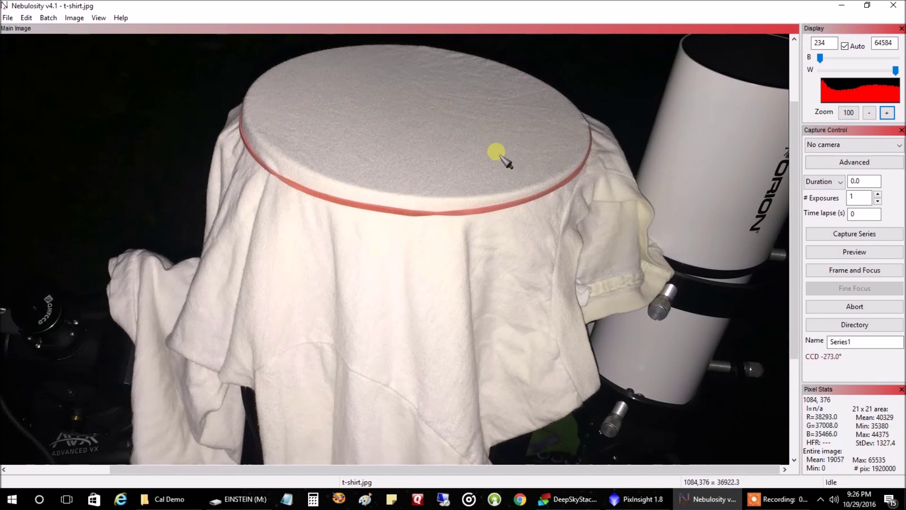
scroll(498, 152, up, 1)
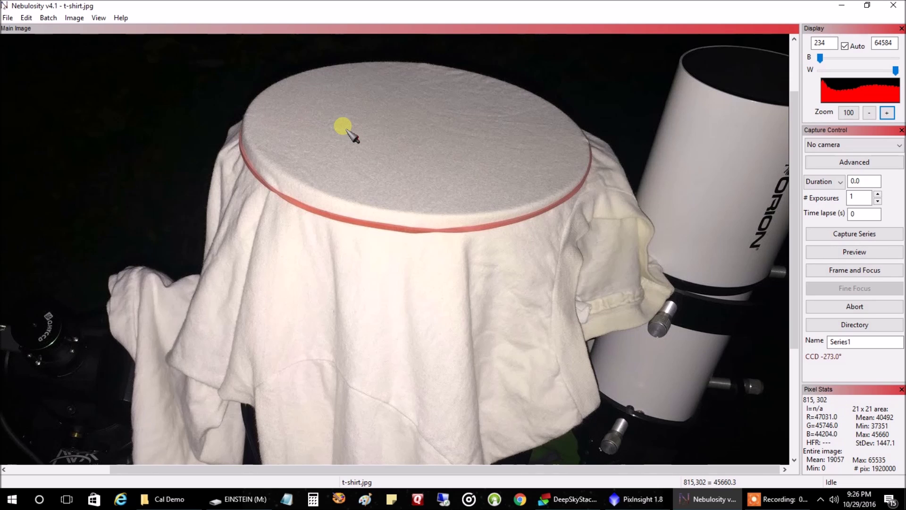
click(8, 18)
Open Flat_Ha_001.fit and zoom out until the whole flat frame fits
click(19, 31)
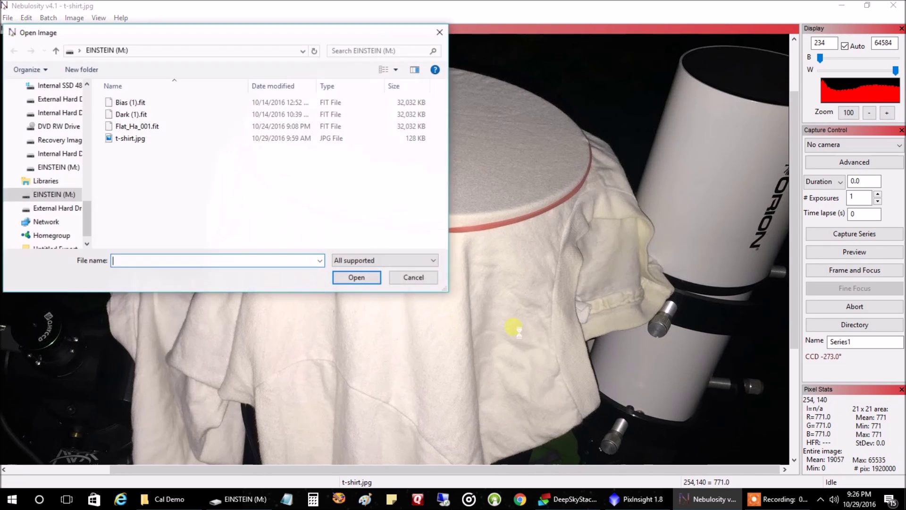
double_click(154, 126)
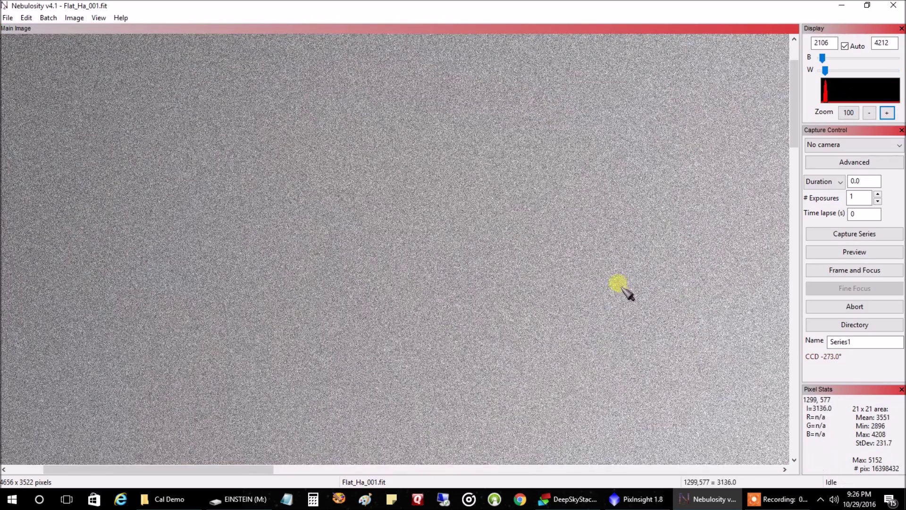
click(869, 113)
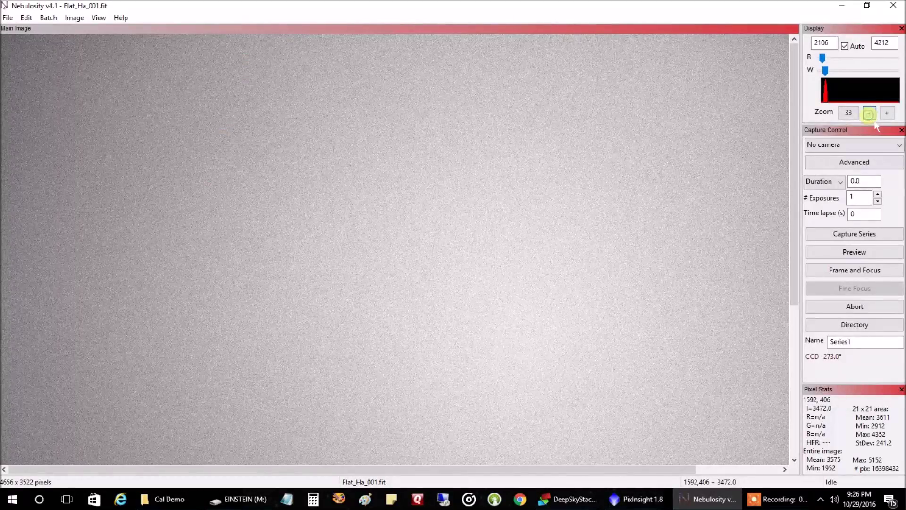
click(869, 113)
click(869, 113)
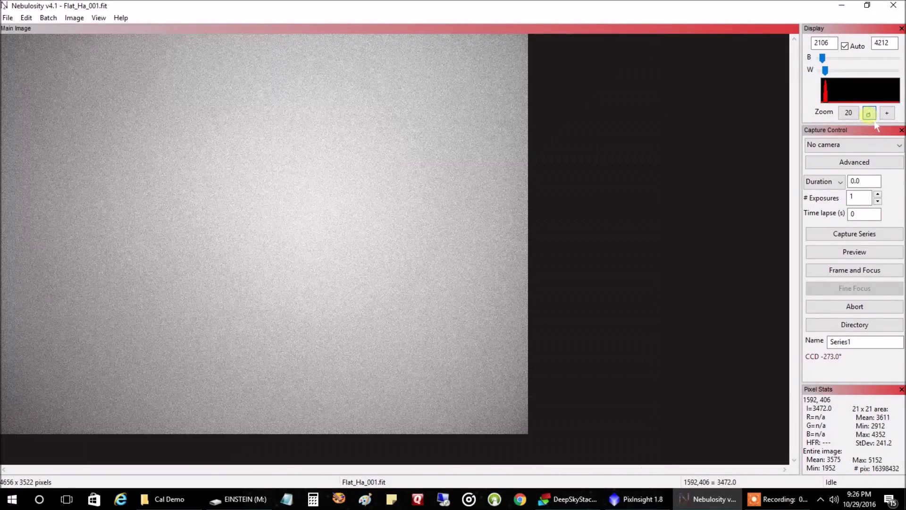
Toggle the View > Pixel Stats panel off and back on
click(99, 18)
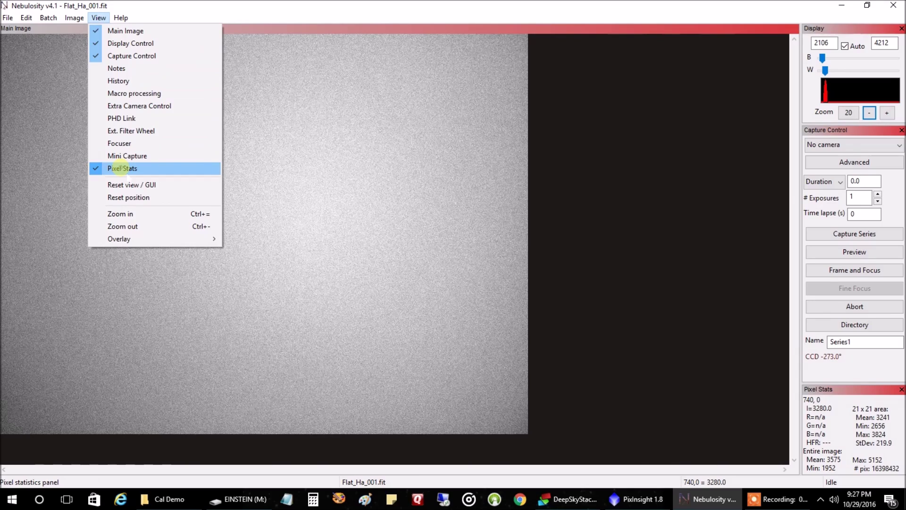
click(122, 168)
click(100, 18)
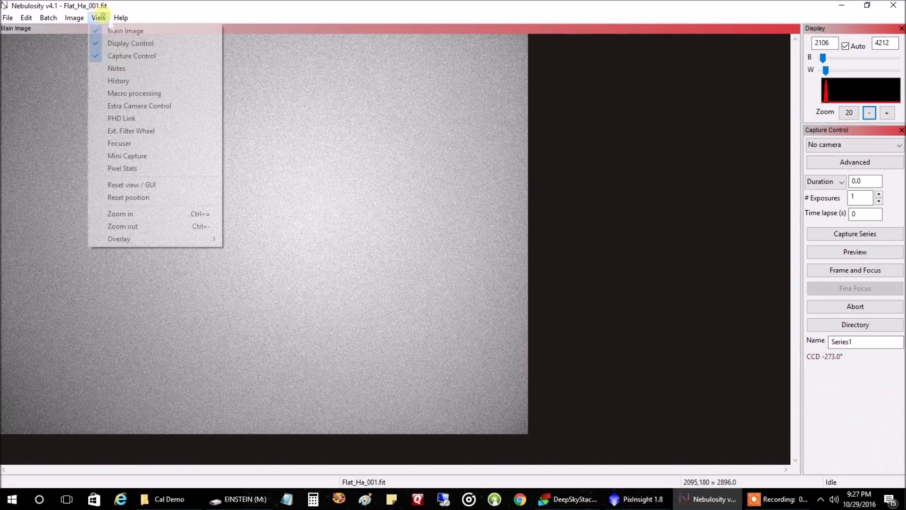
click(122, 168)
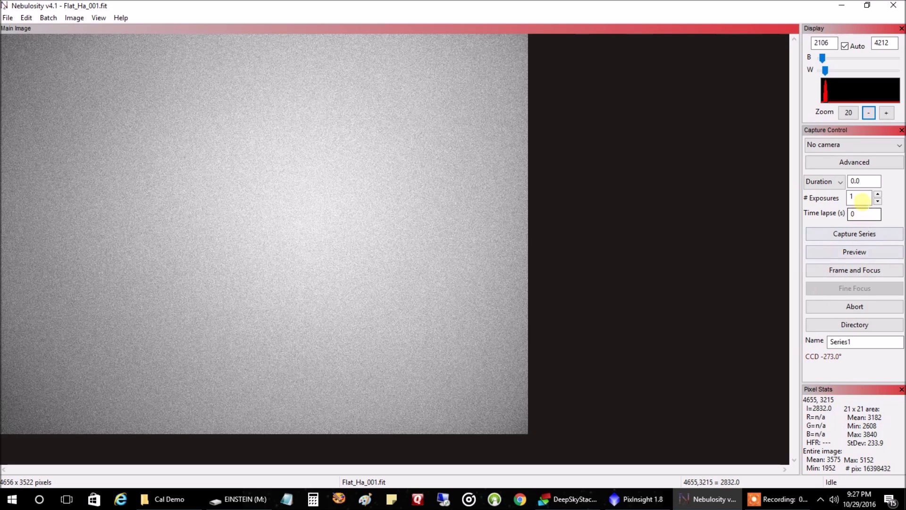
Edit the Capture Control Duration field so it reads 0.9 instead of 0.2
click(866, 181)
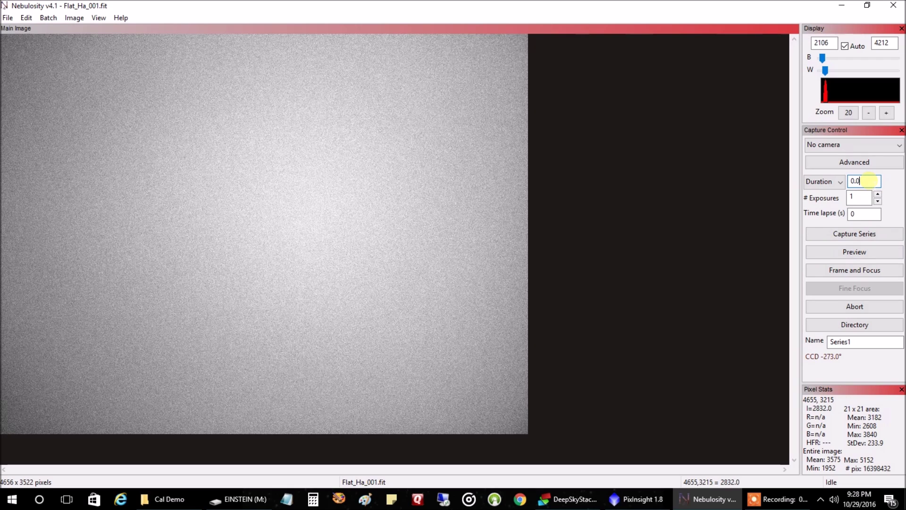
key(BackSpace)
text(2)
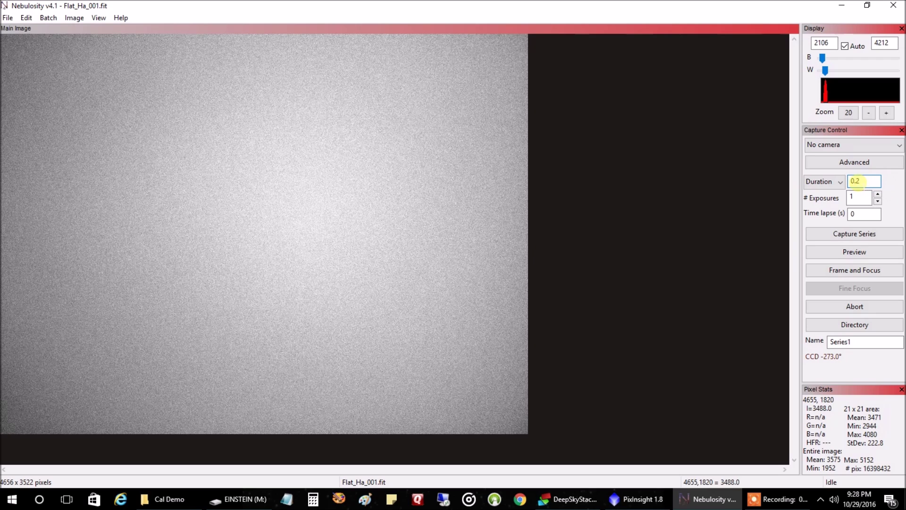
drag(855, 181, 867, 181)
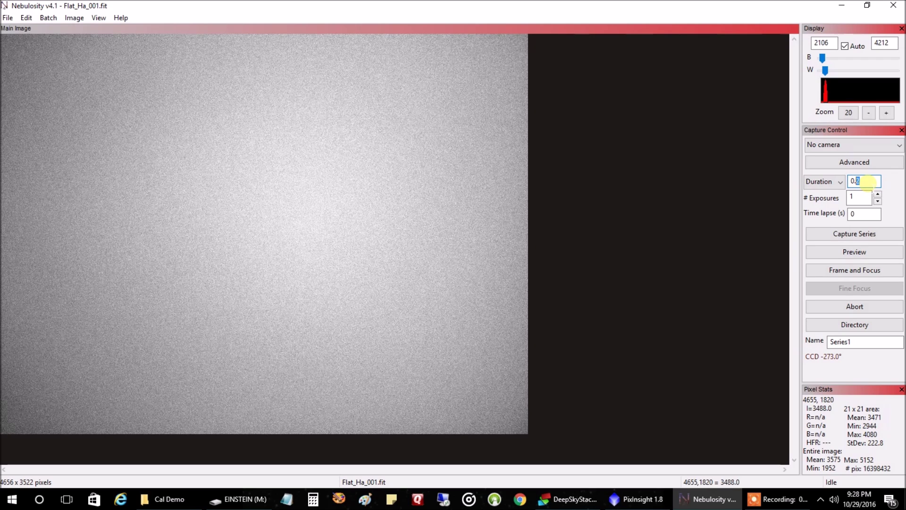
text(0)
key(BackSpace)
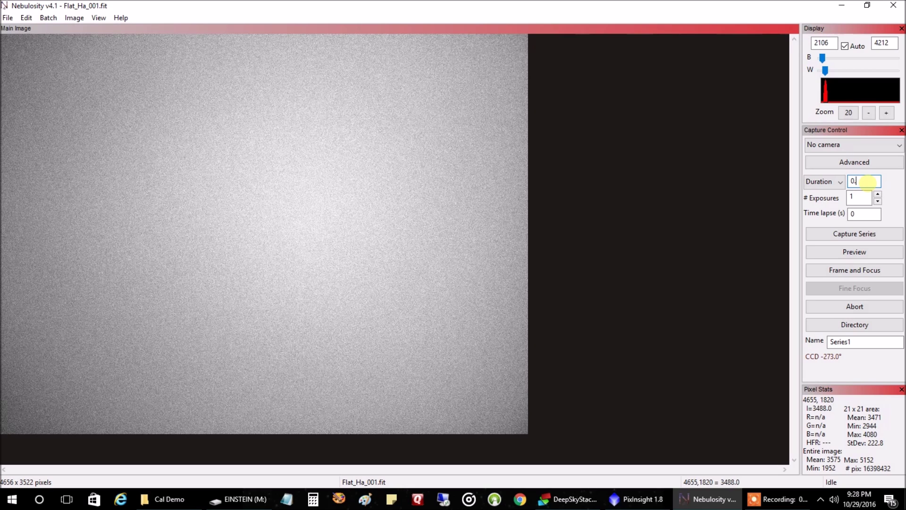
text(9)
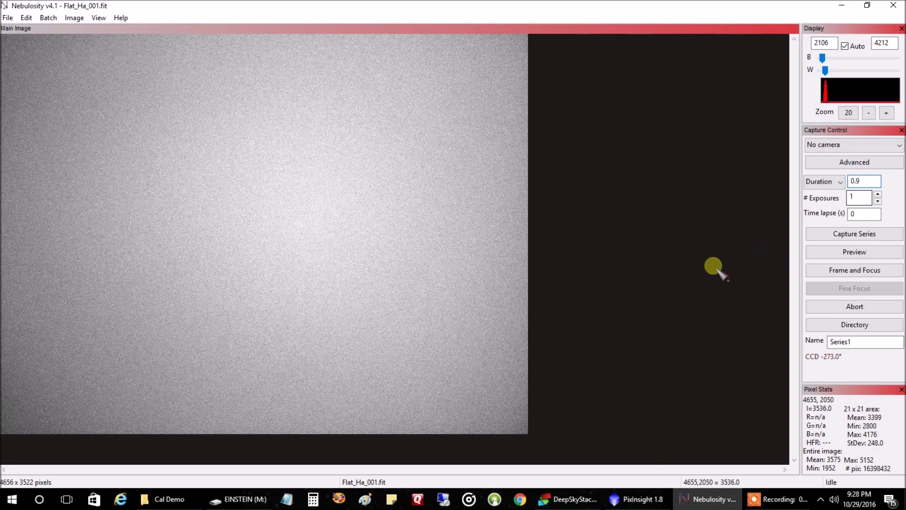
click(635, 498)
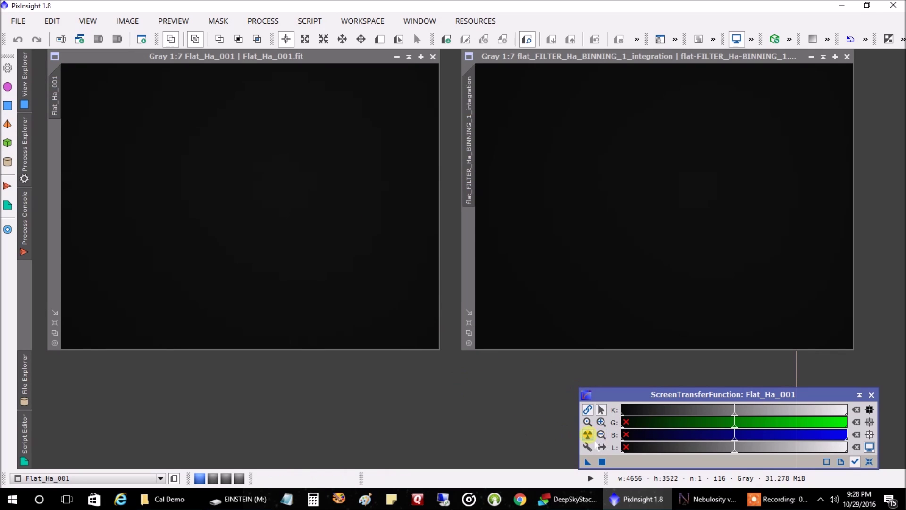
Apply STF Auto Stretch to Flat_Ha_001 and the integrated flat_FILTER_Ha_BINNING_1 master
click(587, 434)
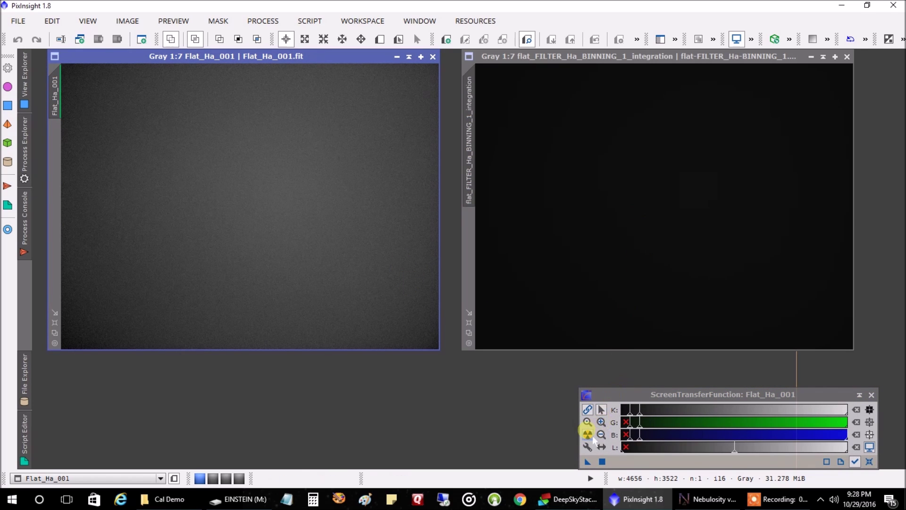
click(613, 187)
click(587, 434)
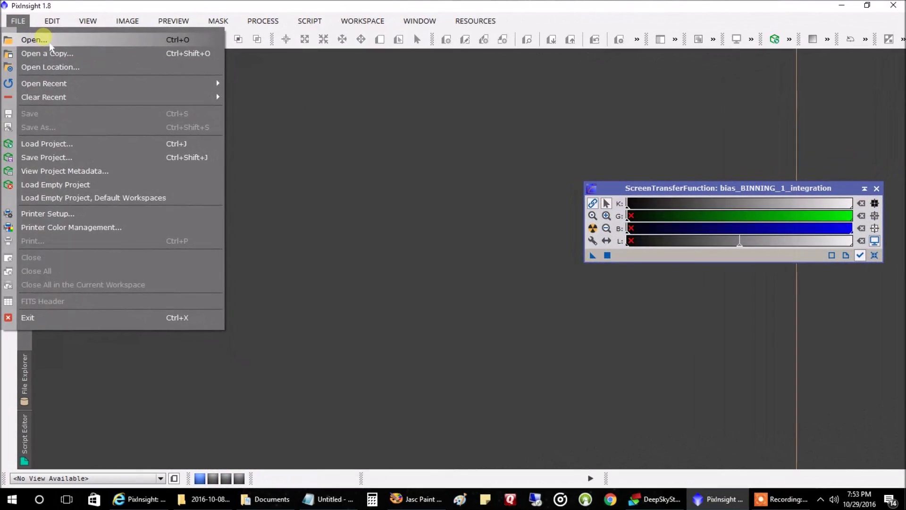
Open LD-Cal.TIF and LD-No-Cal.TIF together and arrange their windows side by side
click(50, 41)
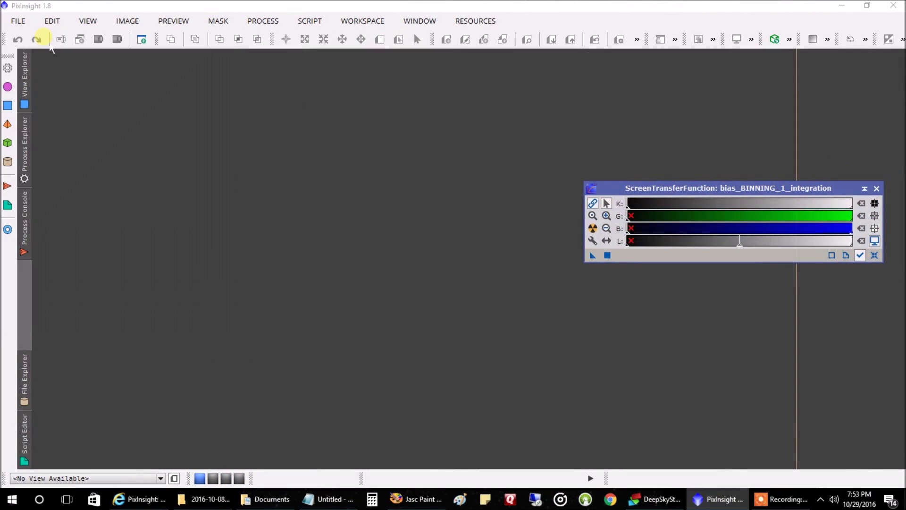
click(341, 235)
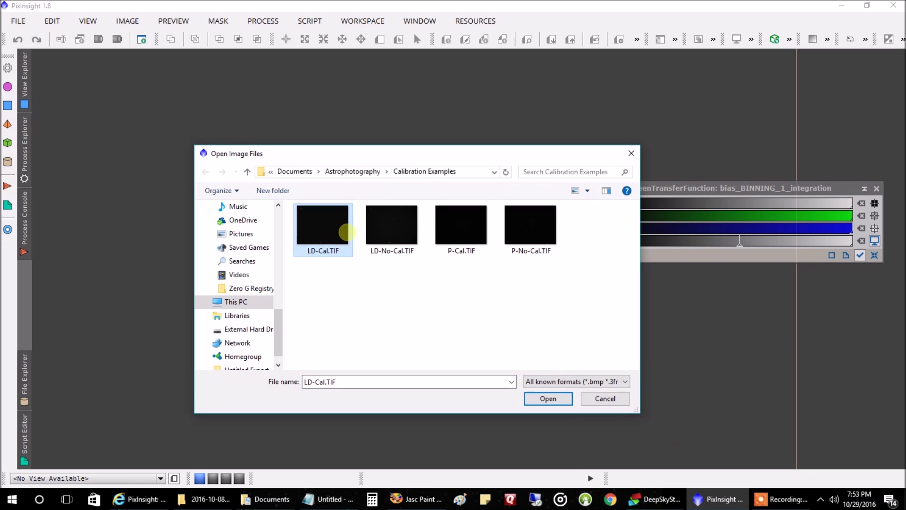
key(shift+Right)
key(Return)
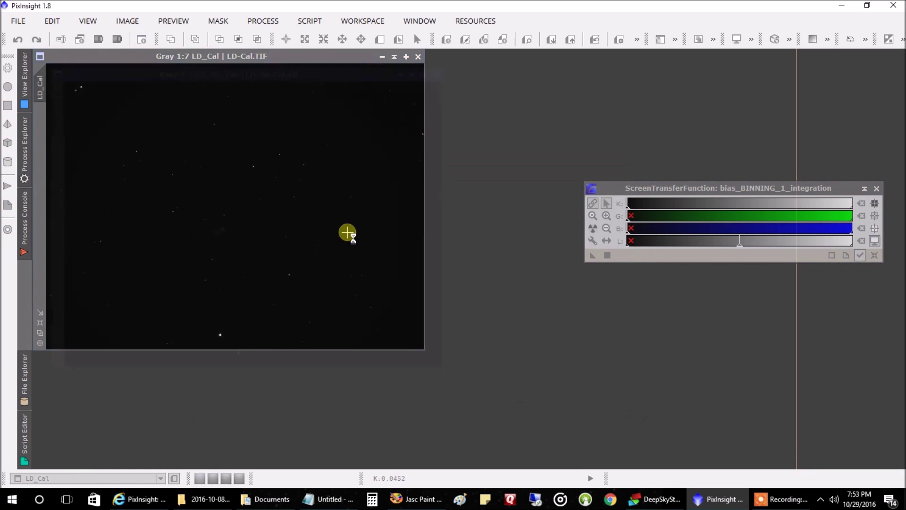
drag(330, 74, 719, 62)
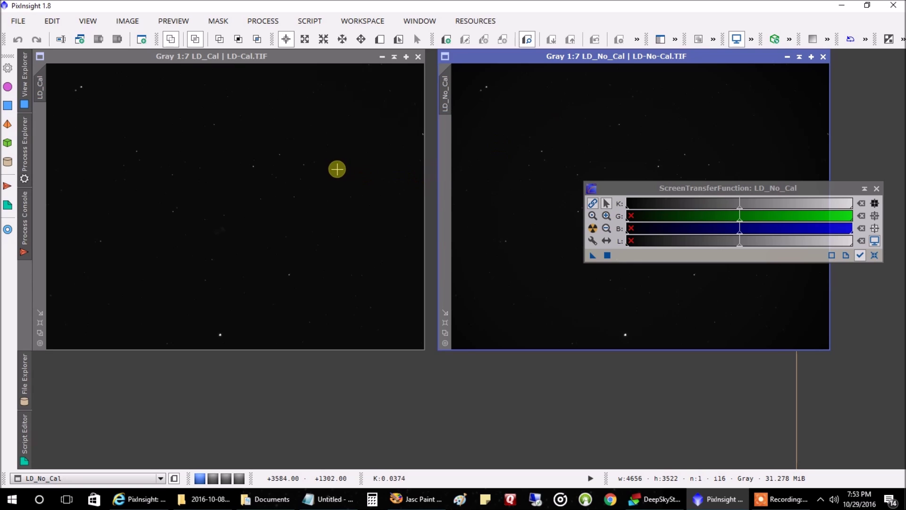
Auto-stretch LD_Cal and LD_No_Cal, moving the STF window below the images
click(337, 169)
click(593, 229)
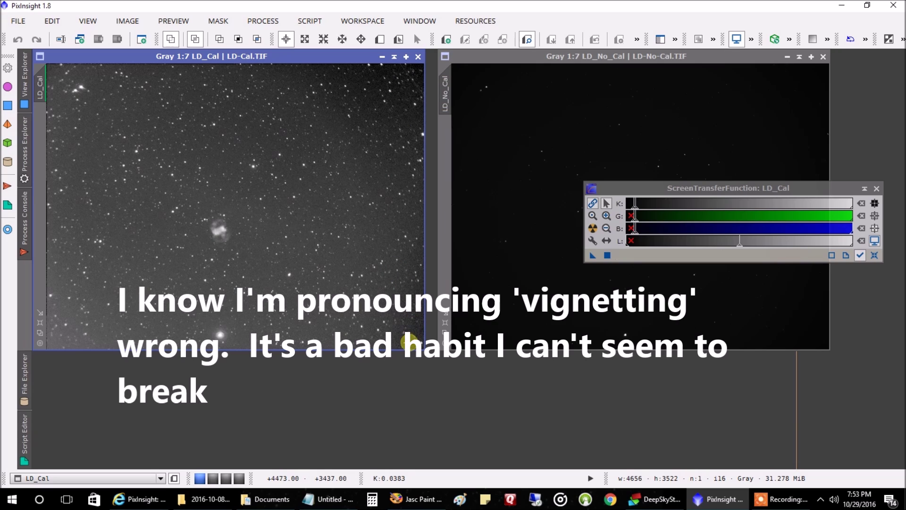
click(595, 132)
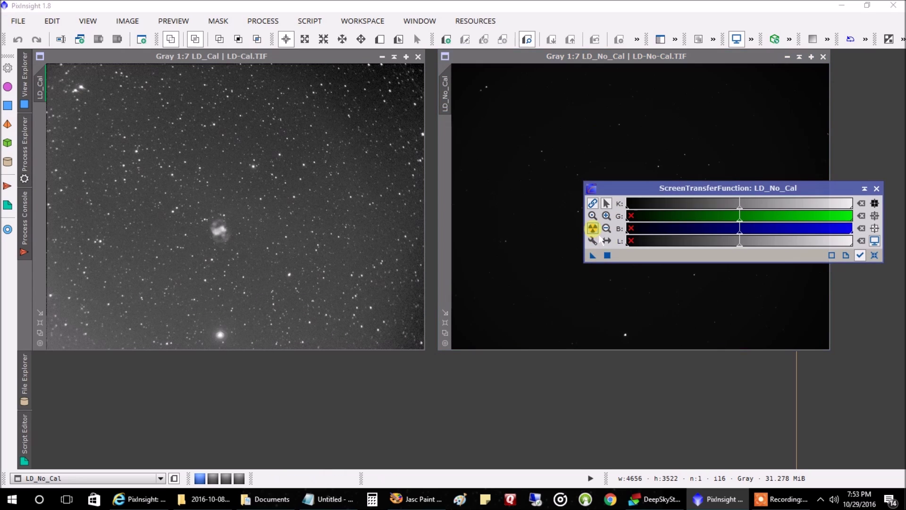
click(593, 228)
drag(688, 198, 460, 387)
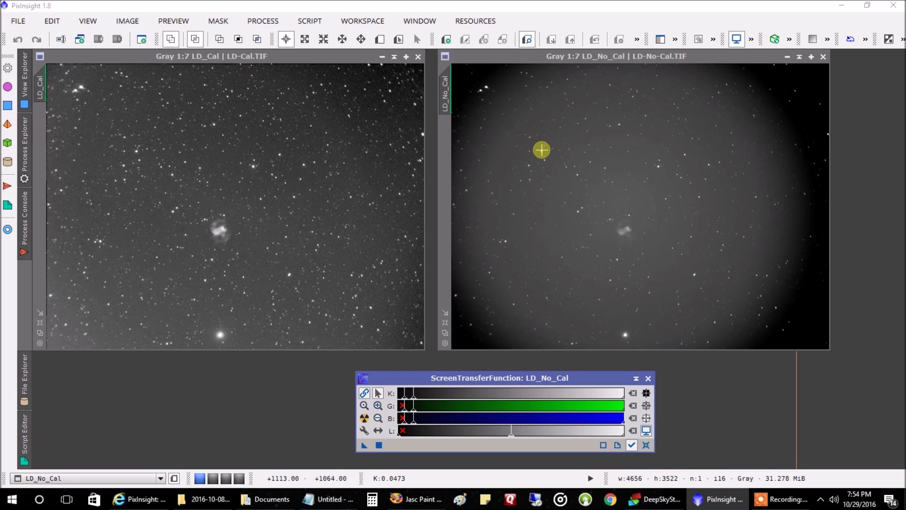
click(264, 20)
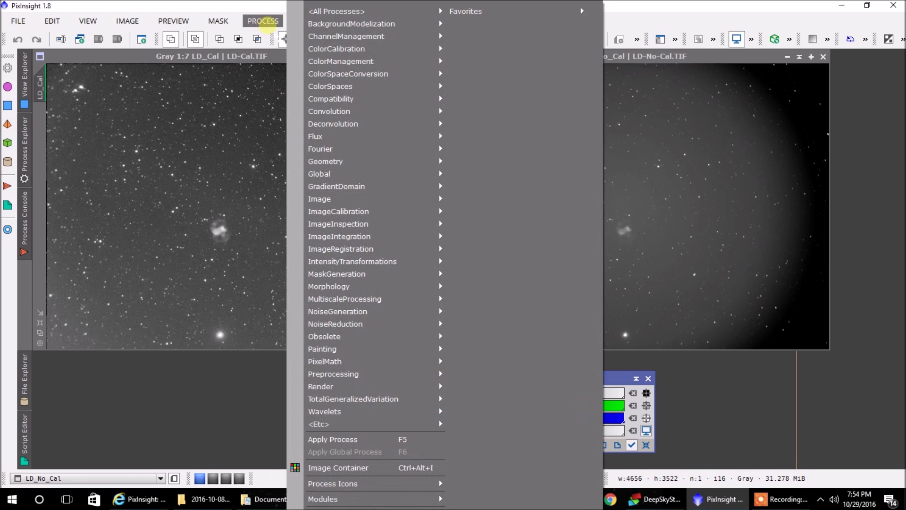
Run AutomaticBackgroundExtractor on LD_No_Cal to produce LD_No_Cal_ABE
click(726, 95)
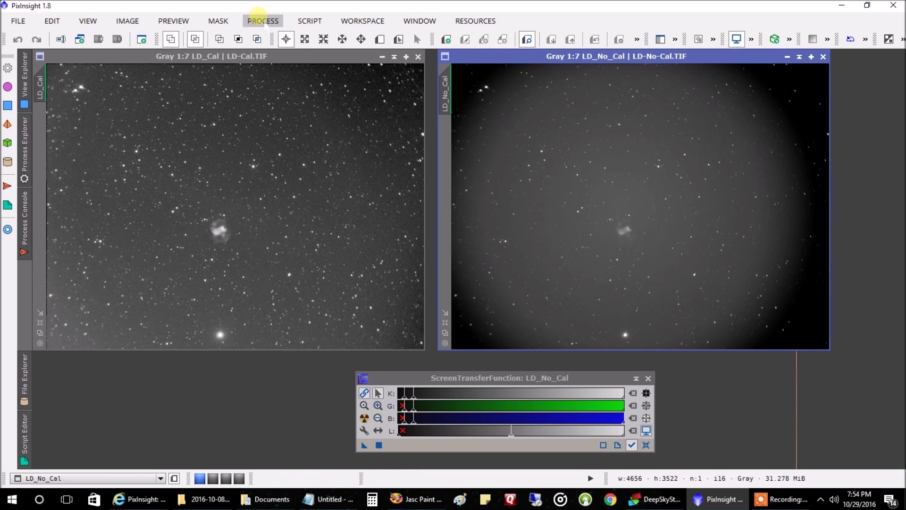
click(261, 20)
mouse_move(357, 25)
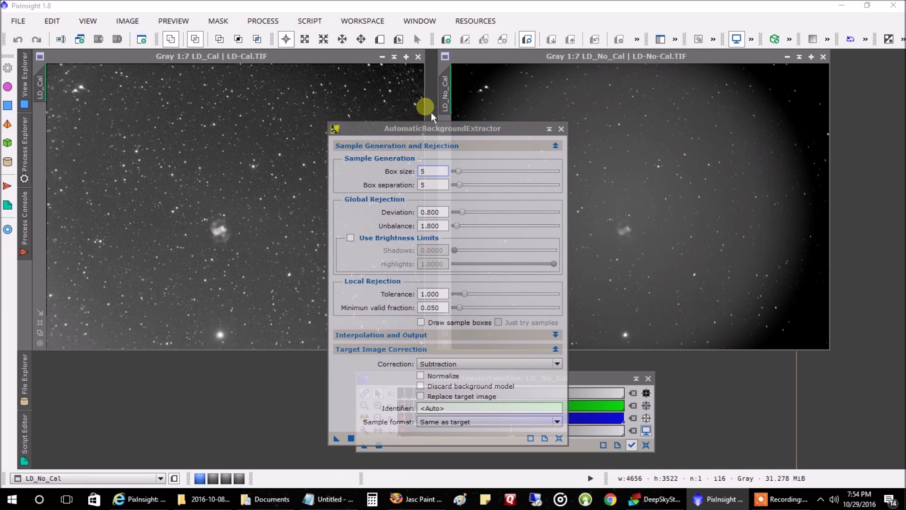
drag(431, 112, 245, 113)
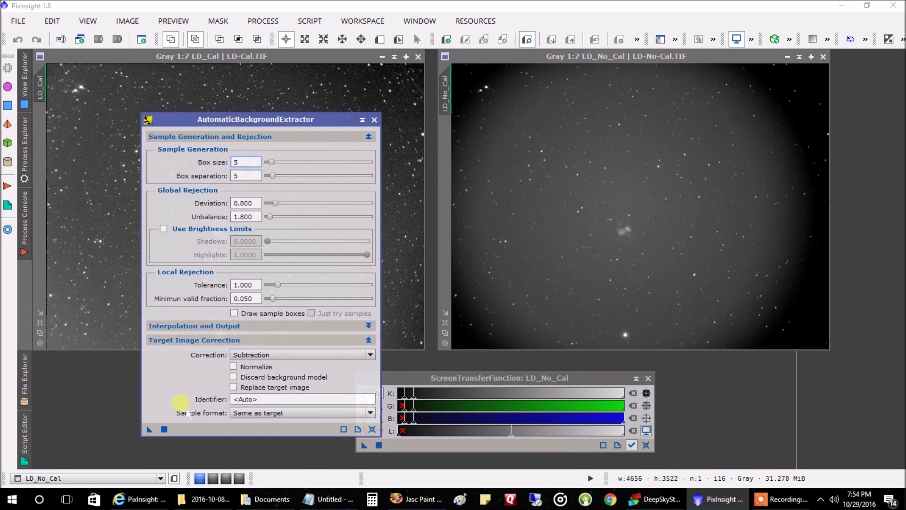
click(165, 430)
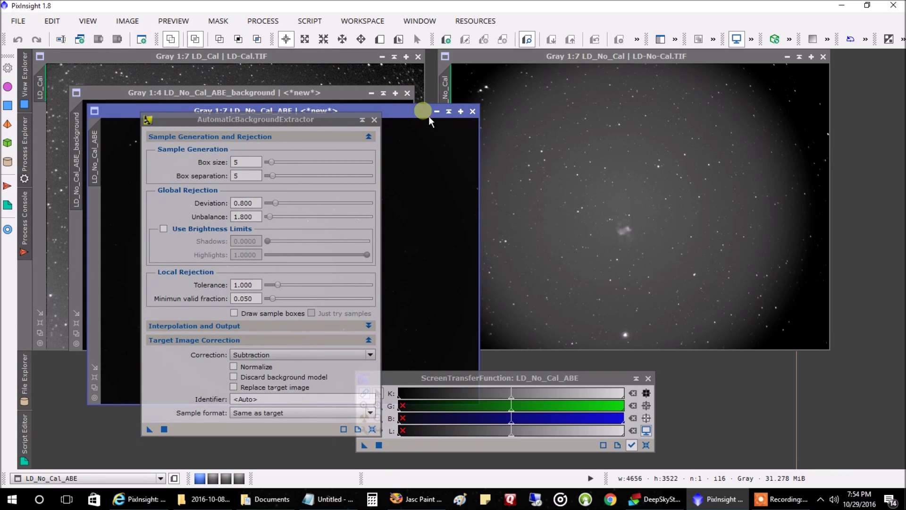
Close the background model and original LD_No_Cal, placing LD_No_Cal_ABE beside LD_Cal
click(410, 93)
click(408, 93)
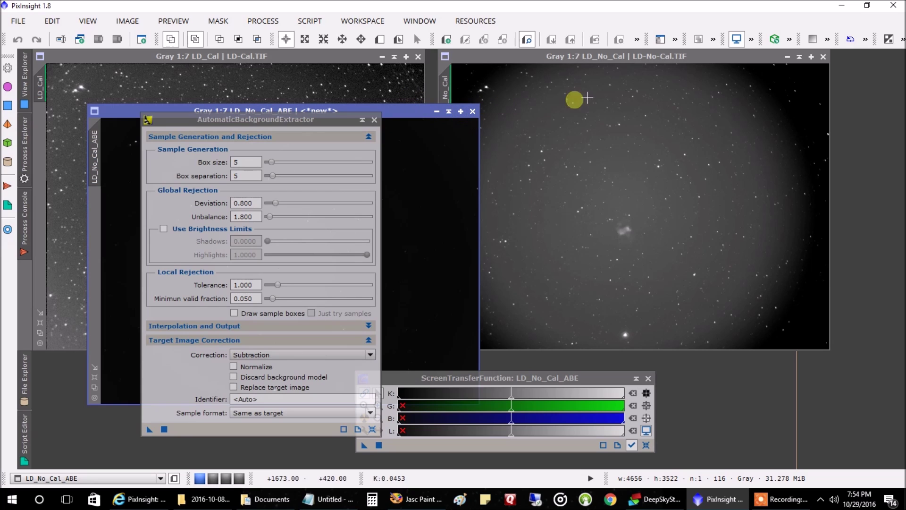
click(823, 57)
drag(412, 120, 768, 65)
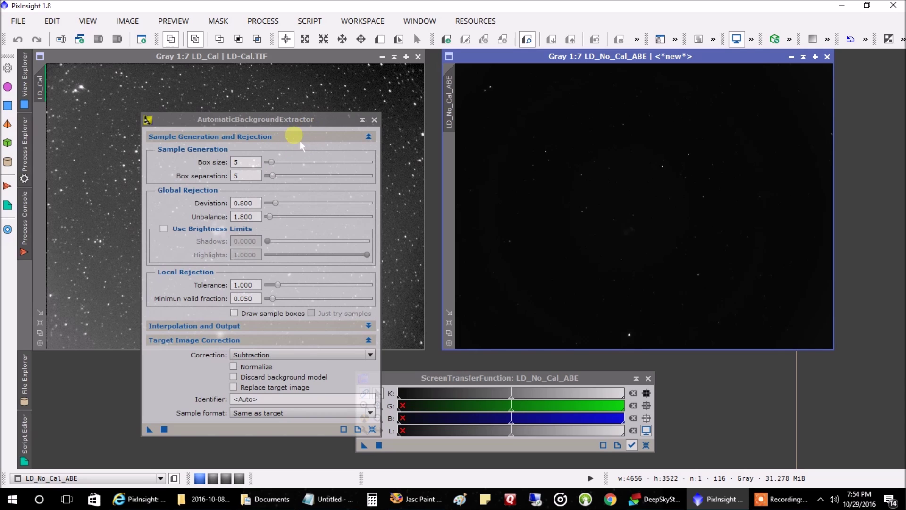
Auto-stretch LD_No_Cal_ABE with STF, revealing concentric gradient rings around the Dumbbell Nebula
drag(465, 382, 530, 383)
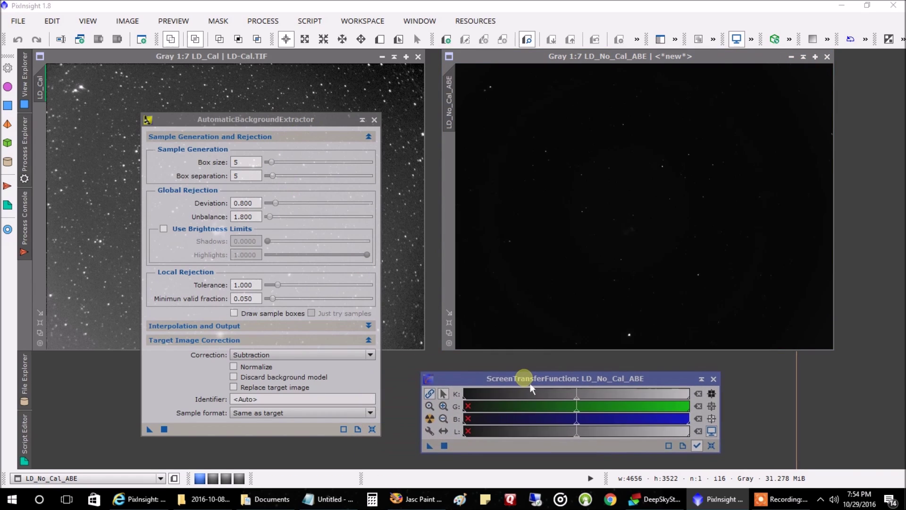
click(430, 418)
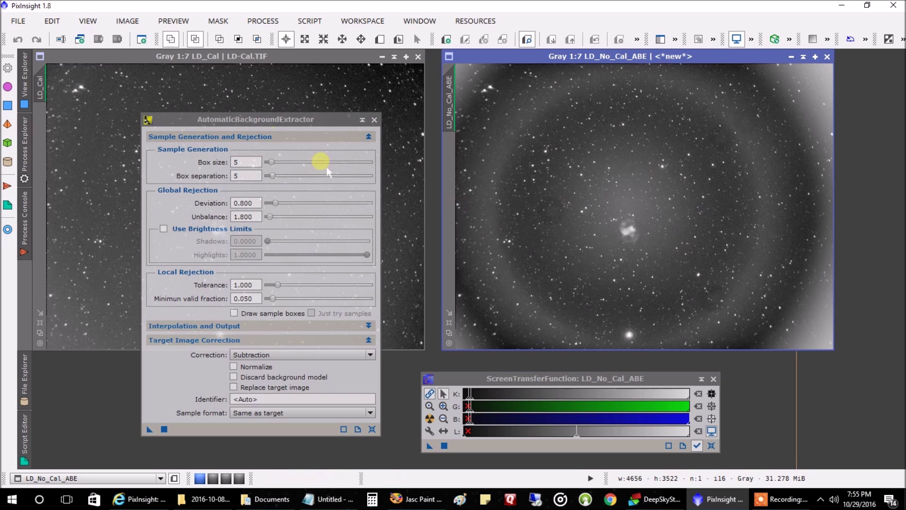
Run AutomaticBackgroundExtractor on the calibrated LD_Cal image
drag(270, 129, 561, 99)
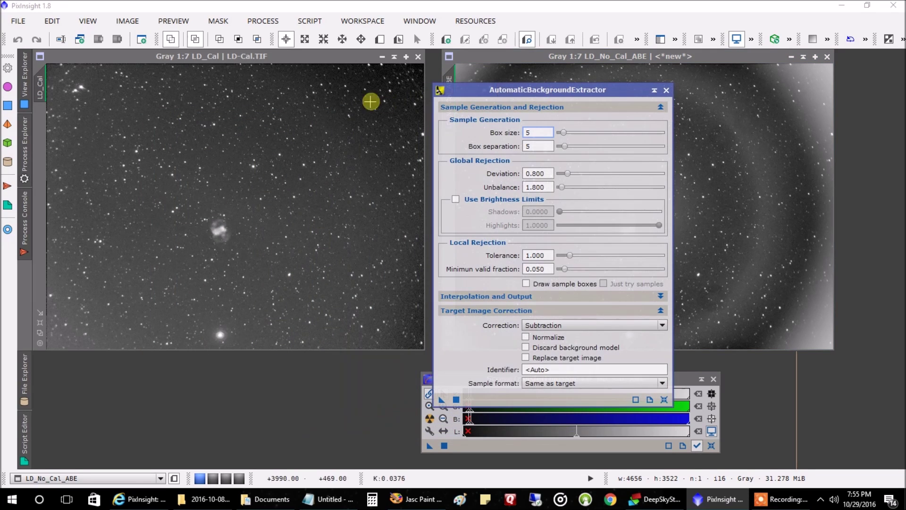
click(239, 58)
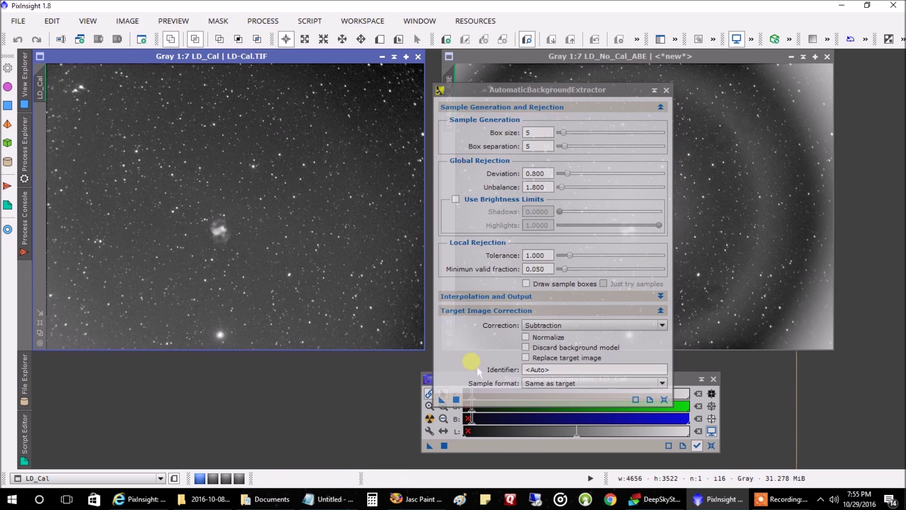
click(456, 399)
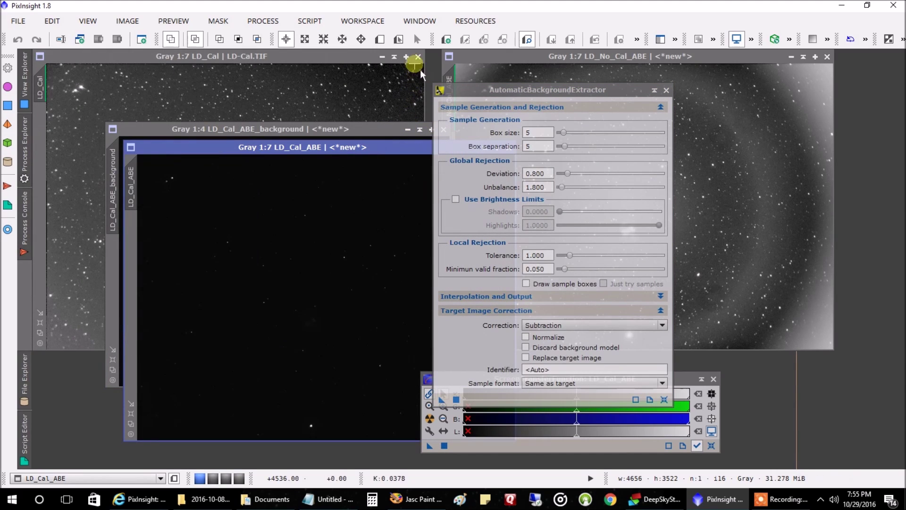
Close LD_Cal and its ABE background model, and move LD_Cal_ABE to the left
click(418, 56)
drag(392, 129, 335, 118)
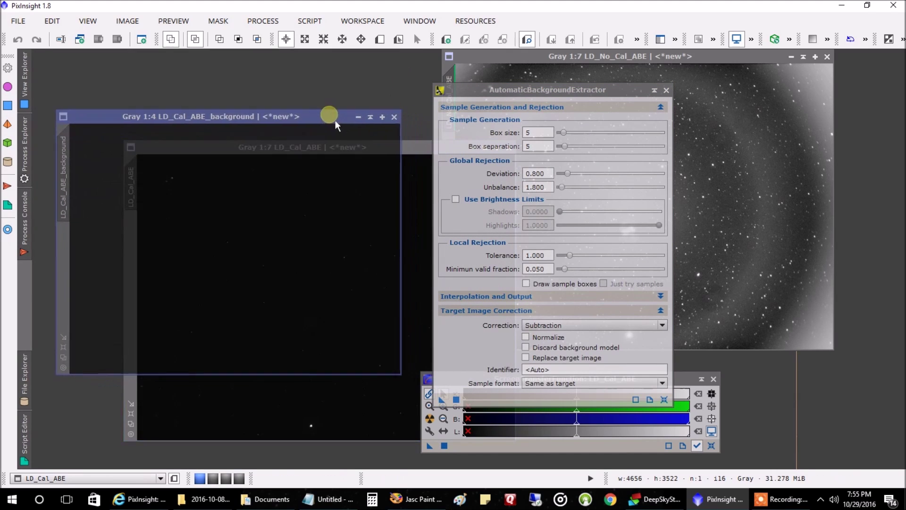
click(402, 118)
drag(400, 152, 312, 70)
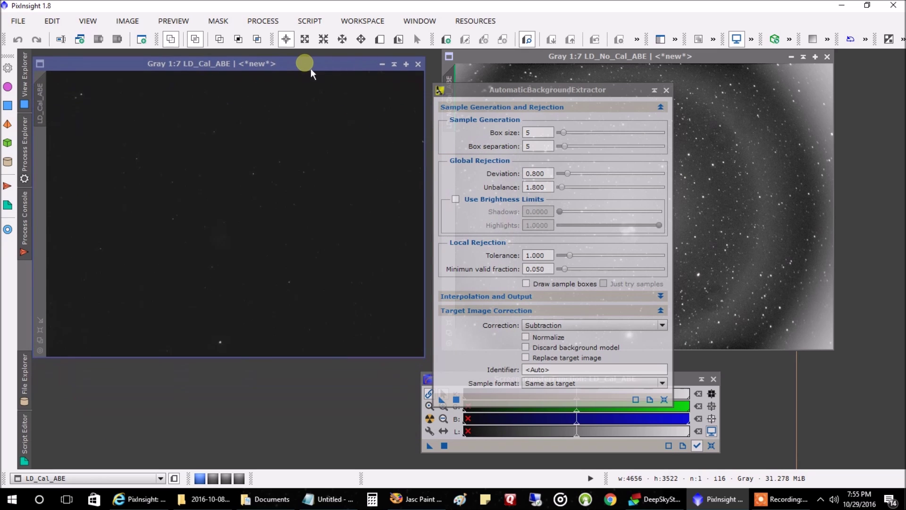
Auto-stretch LD_Cal_ABE, close the ABE settings, and nudge the image window up slightly
click(429, 419)
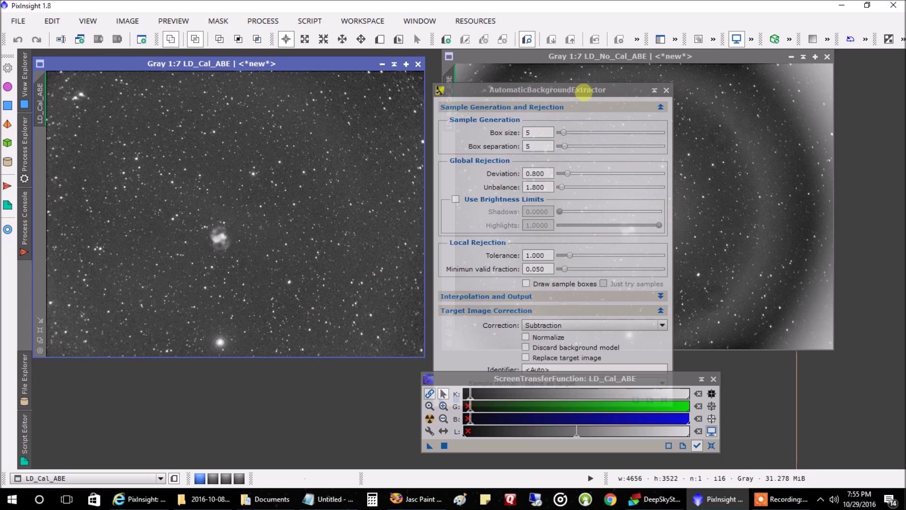
click(666, 91)
click(666, 90)
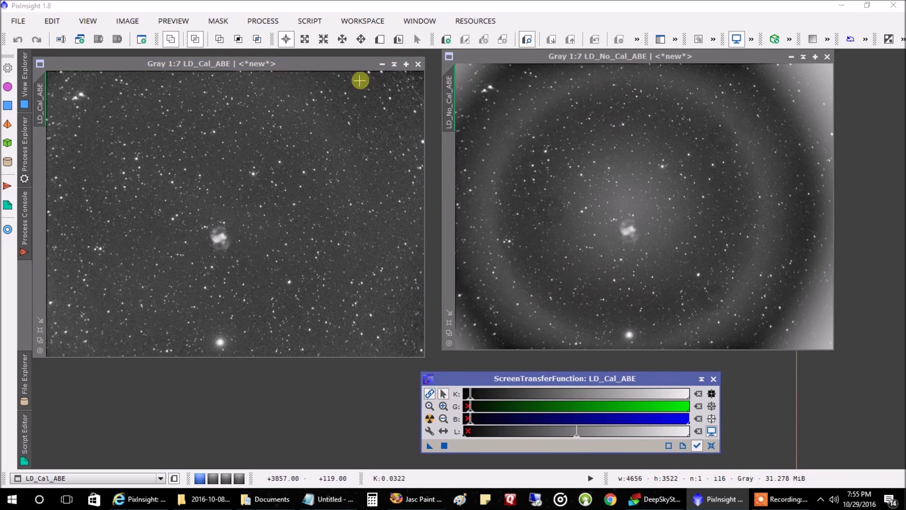
drag(352, 66, 354, 60)
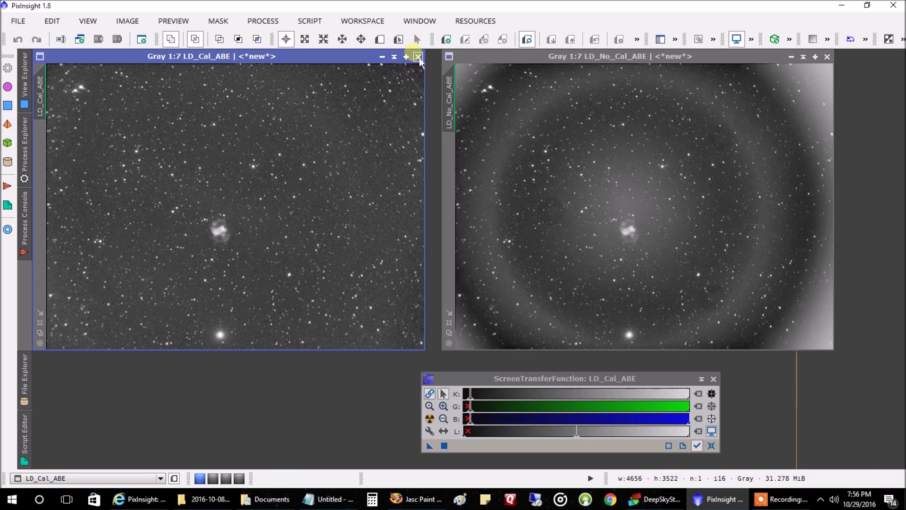
Shade both Dumbbell images and open P-Cal.TIF and P-No-Cal.TIF together
click(394, 57)
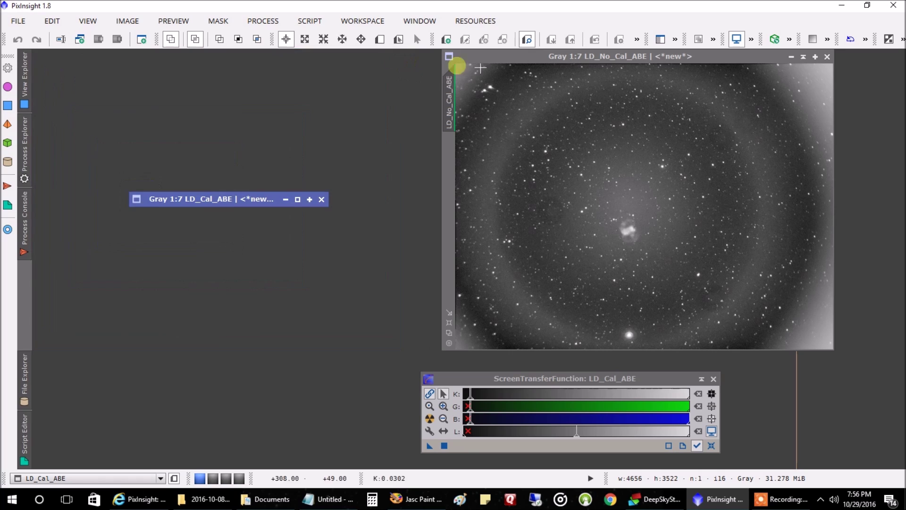
click(803, 57)
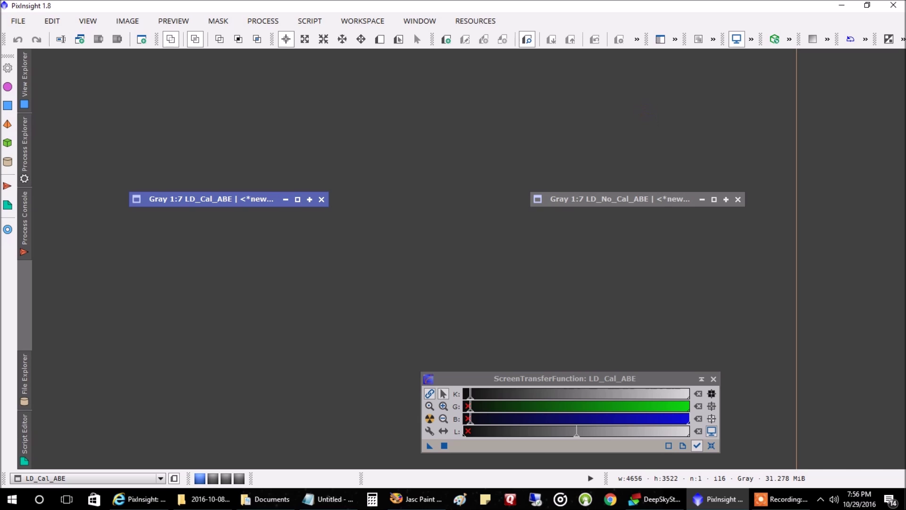
click(18, 20)
click(37, 38)
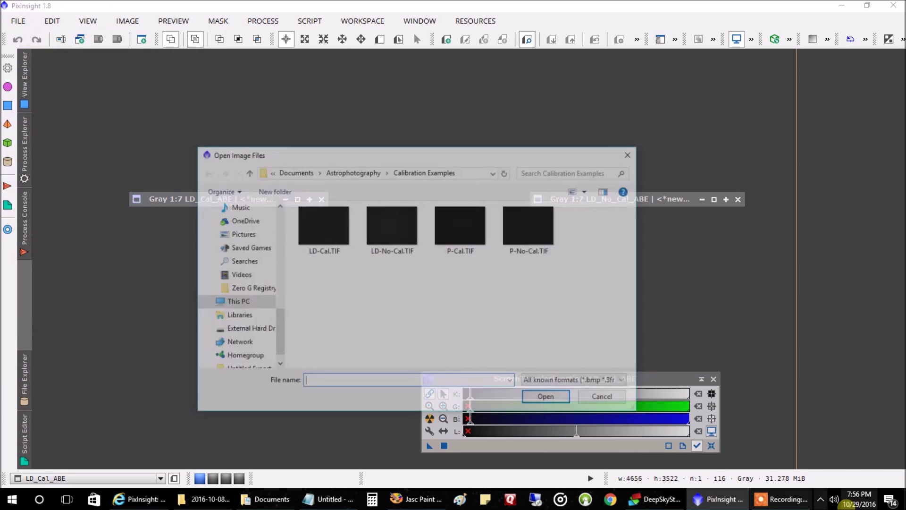
click(475, 227)
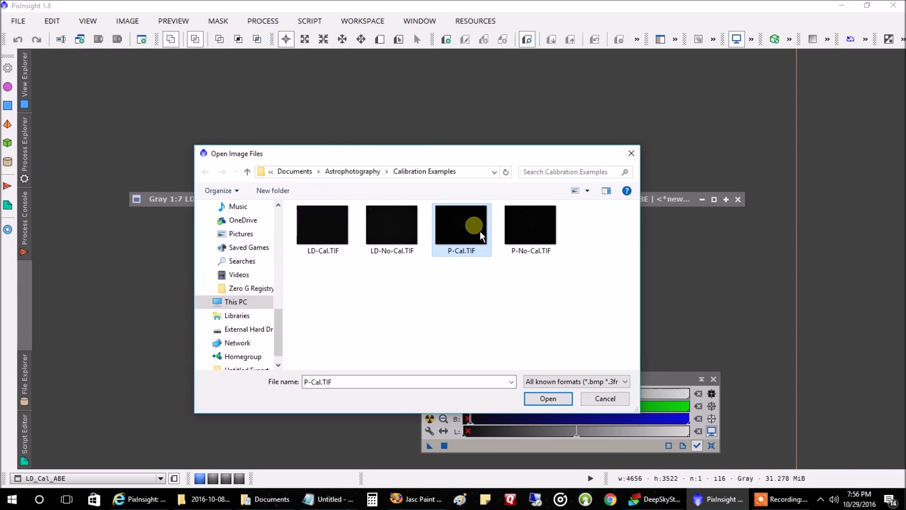
key(shift+Right)
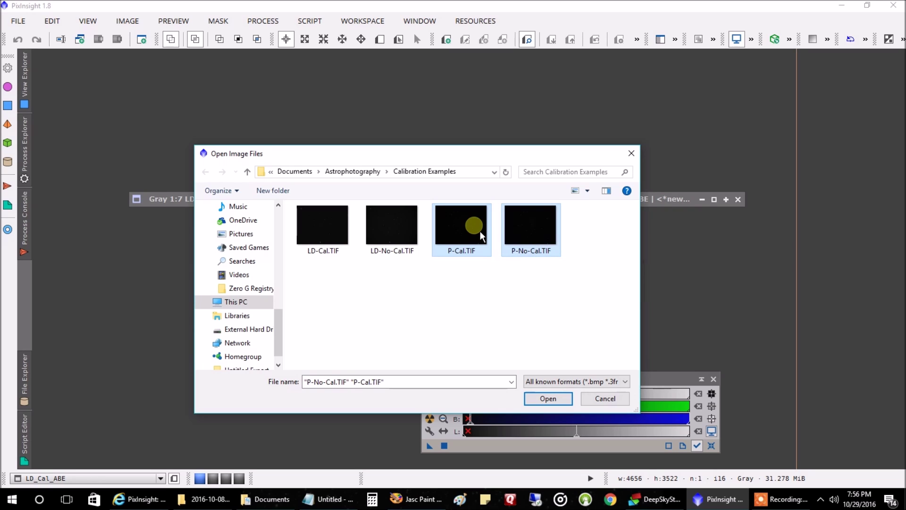
key(Return)
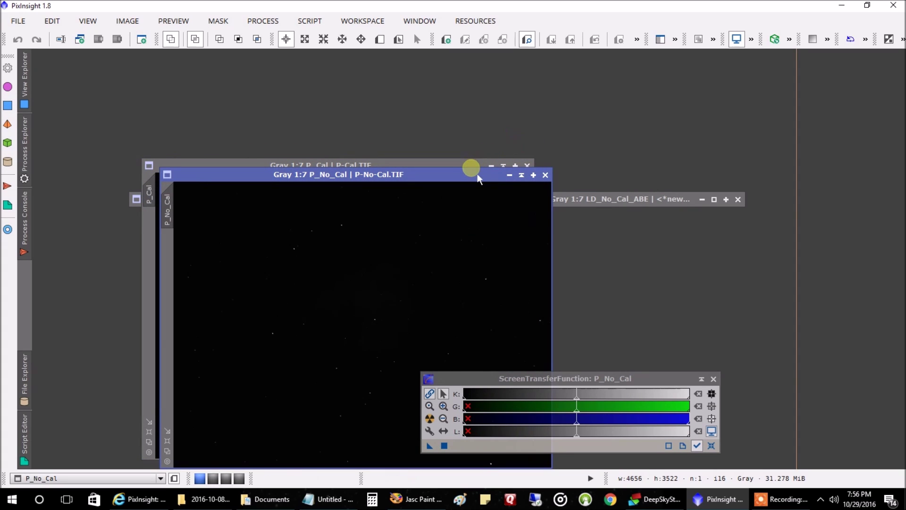
Arrange P_Cal at the upper left and P_No_Cal beside it at the upper right
drag(475, 180, 726, 88)
drag(343, 171, 243, 70)
drag(497, 89, 551, 74)
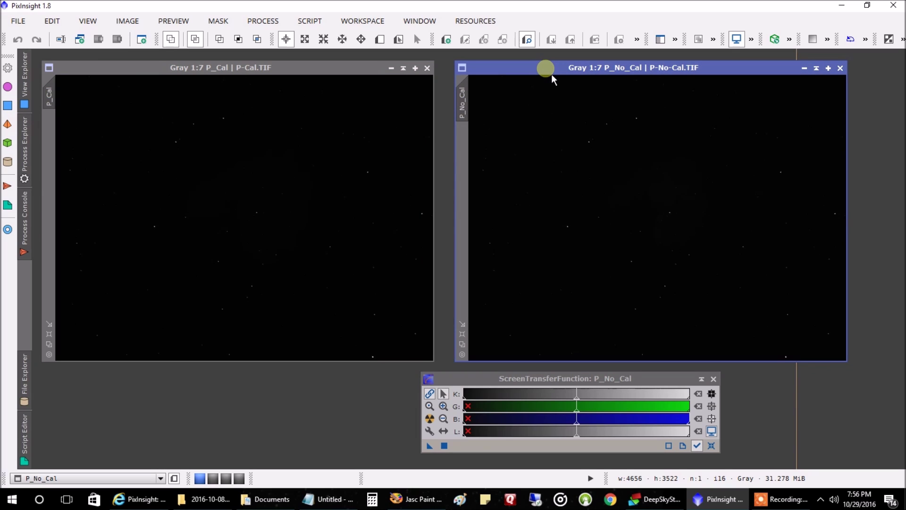
Auto-stretch both P_Cal and P_No_Cal with STF to reveal the Pac-Man Nebula
click(337, 72)
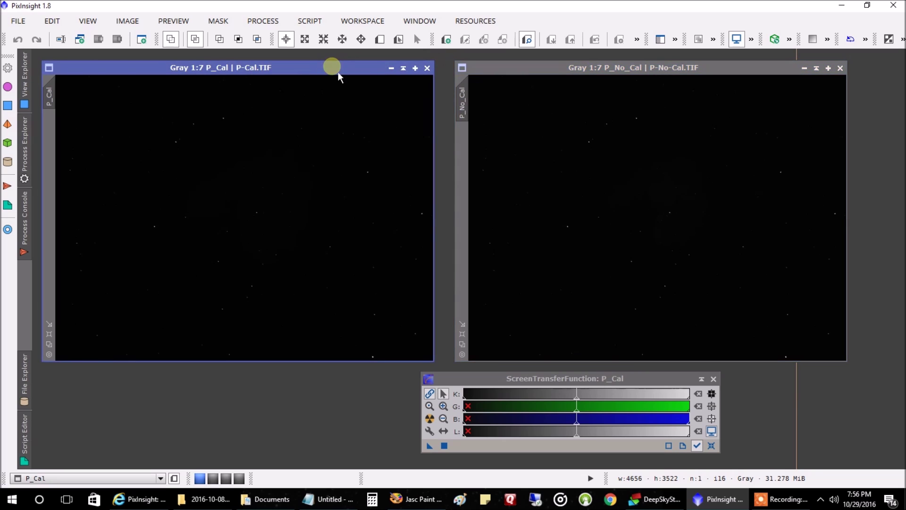
click(429, 418)
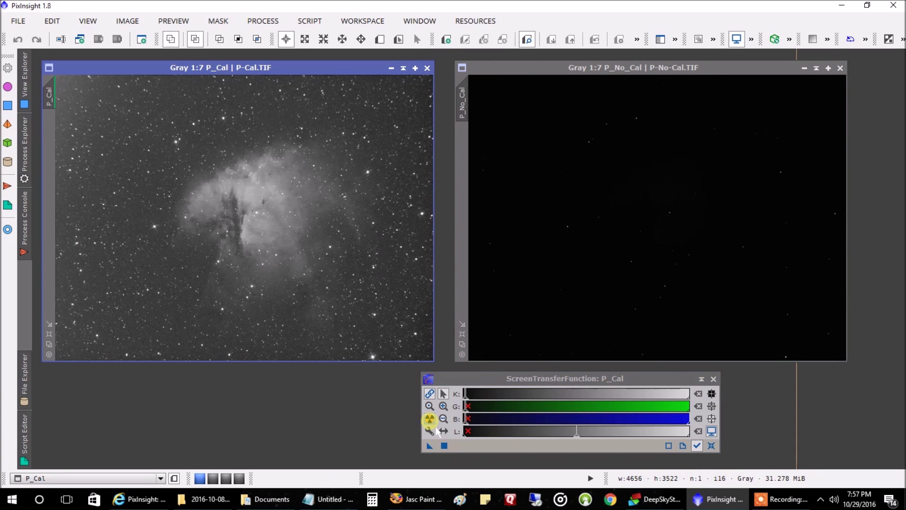
click(542, 281)
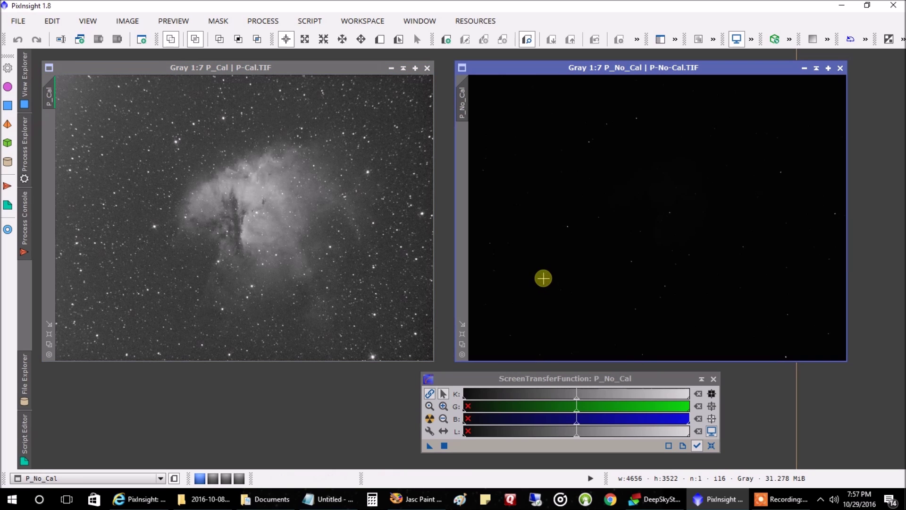
click(429, 418)
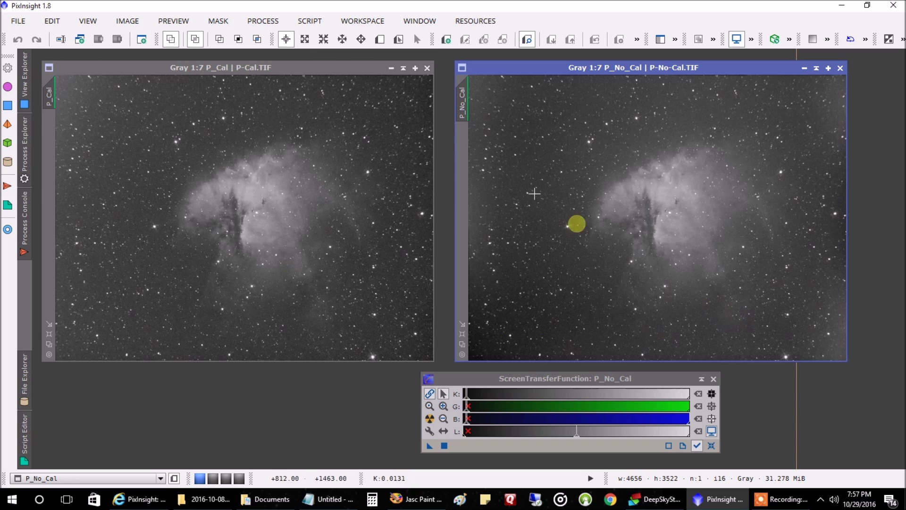
click(262, 21)
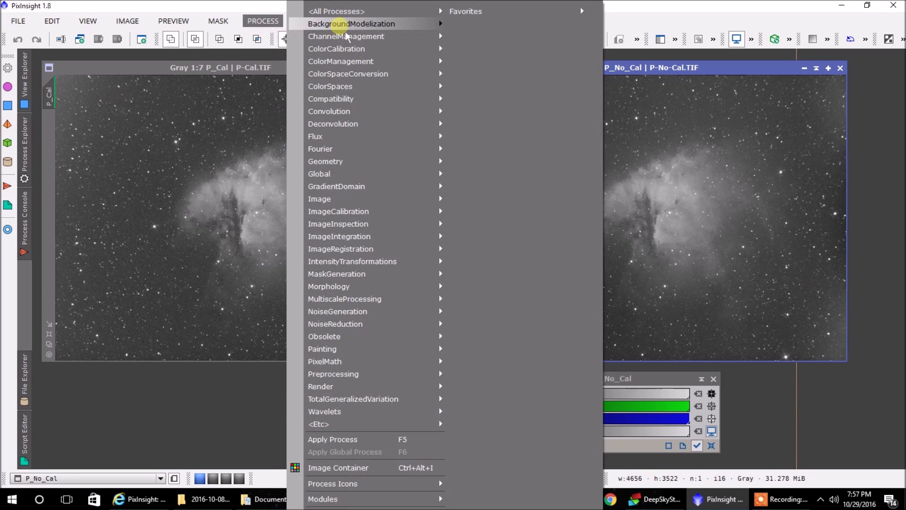
Run AutomaticBackgroundExtractor from the Process menu on P_No_Cal
mouse_move(414, 24)
click(481, 36)
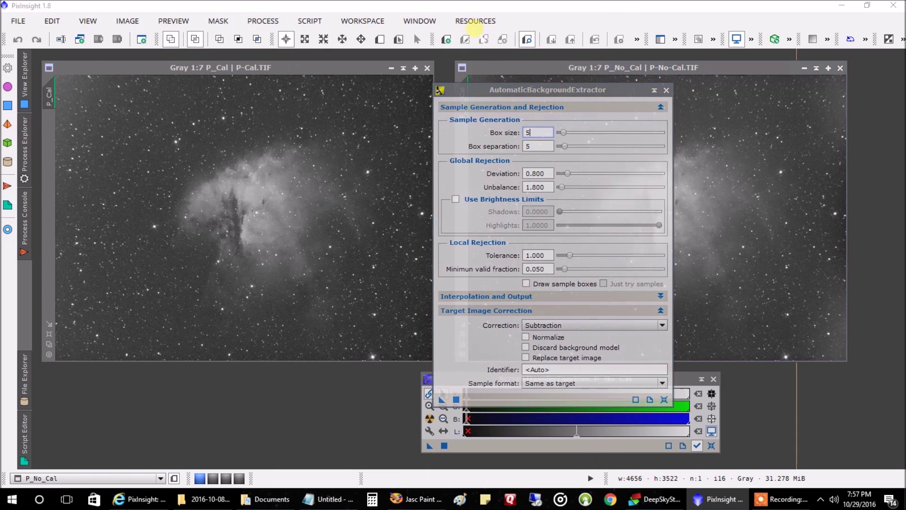
click(456, 399)
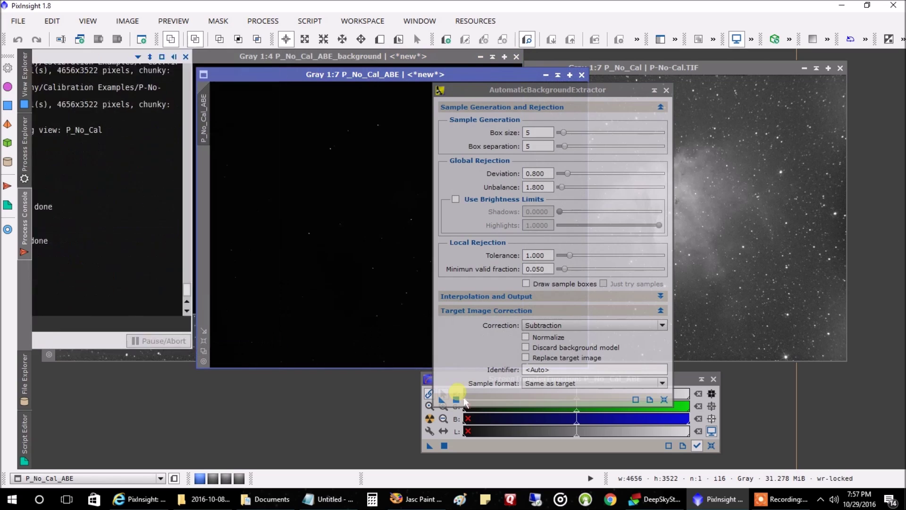
Close the background model and original P_No_Cal, then move right and auto-stretch P_No_Cal_ABE
click(516, 57)
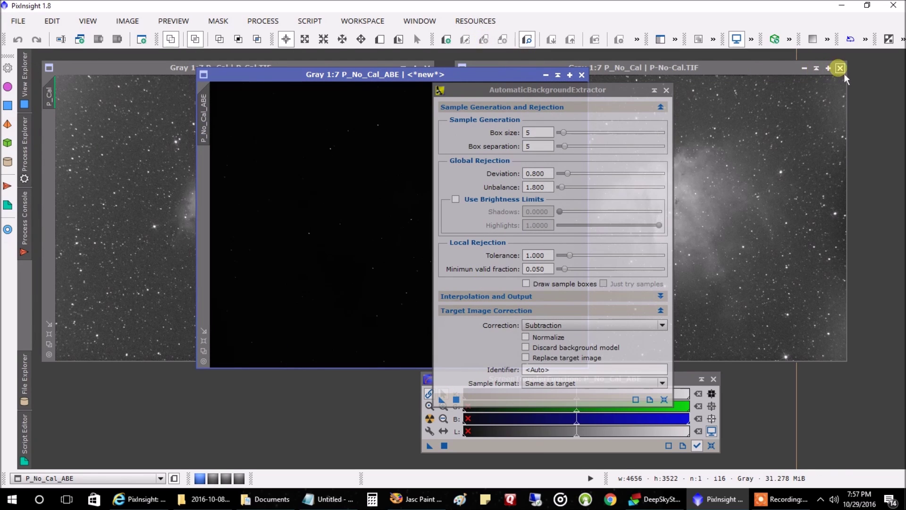
click(840, 68)
drag(359, 80, 678, 67)
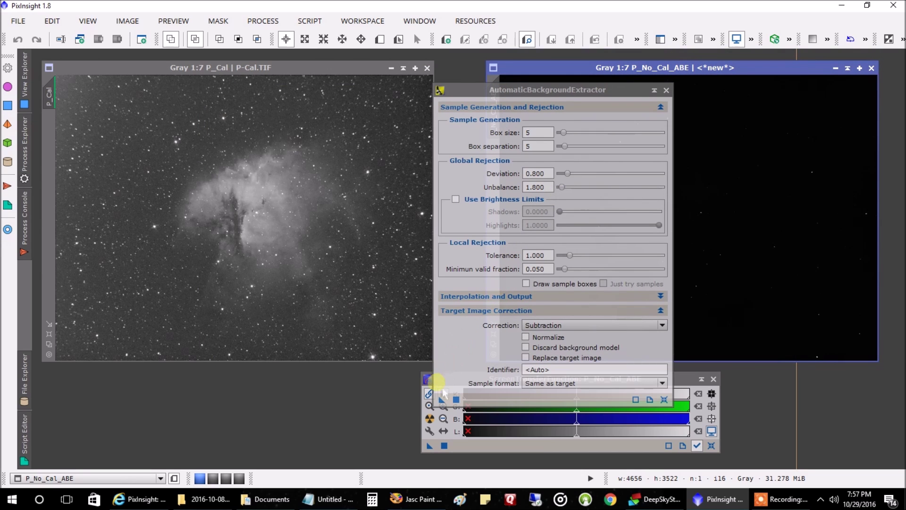
click(430, 418)
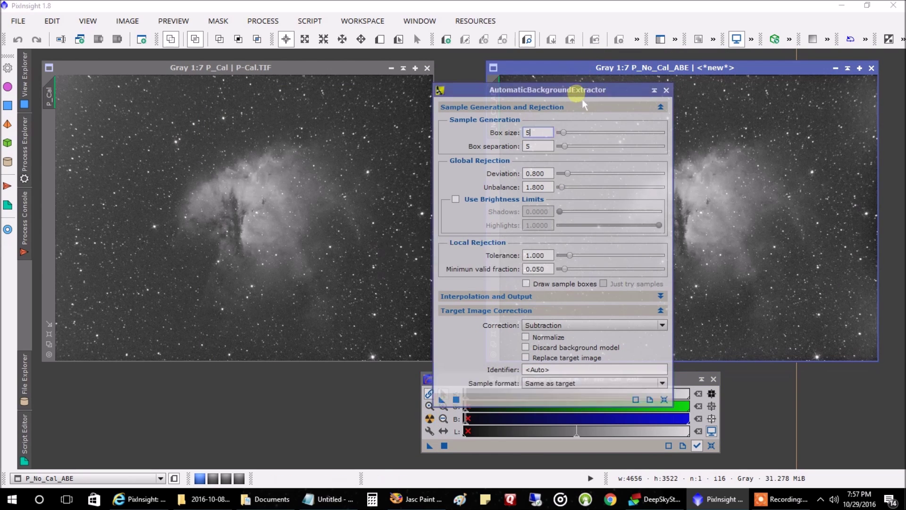
Move the ABE settings aside and select P_Cal as the next target
drag(582, 99, 343, 139)
drag(436, 153, 519, 129)
click(330, 117)
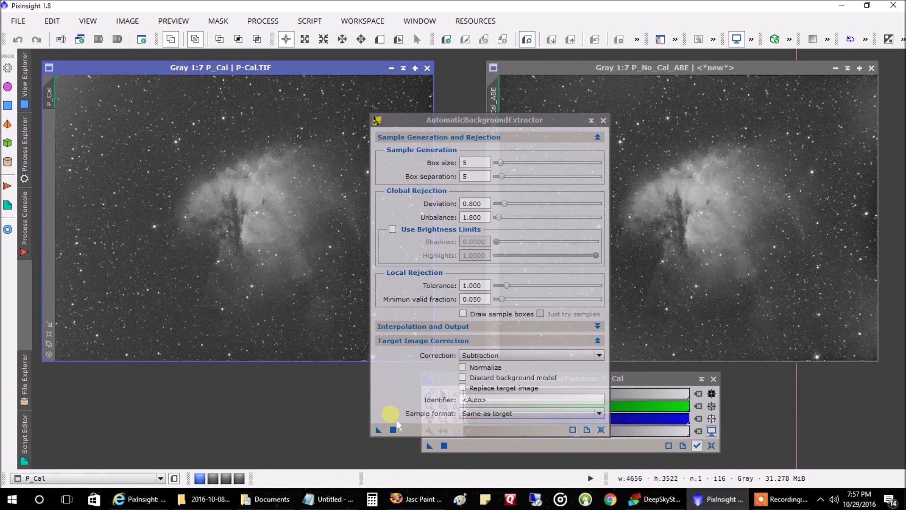
Apply ABE to P_Cal, close the extra windows, then place P_Cal_ABE upper left and auto-stretch it
click(392, 430)
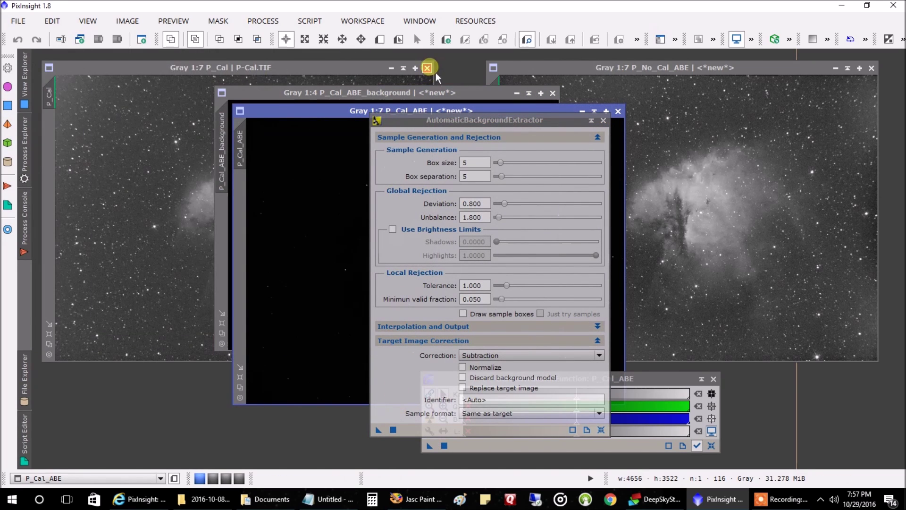
click(552, 93)
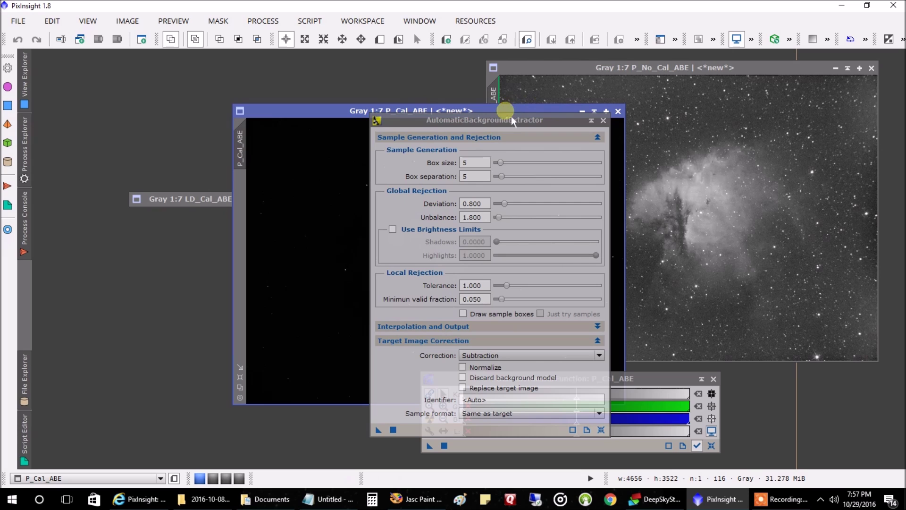
click(603, 121)
drag(488, 114, 312, 74)
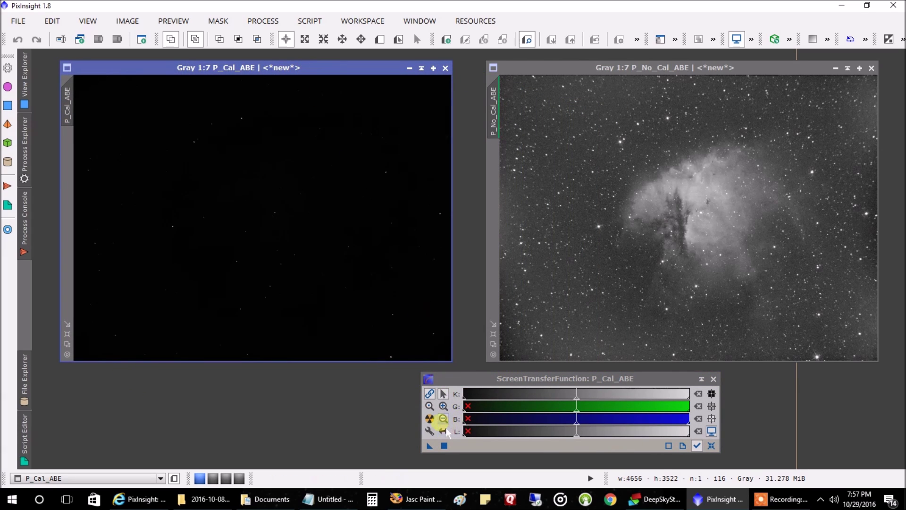
click(430, 419)
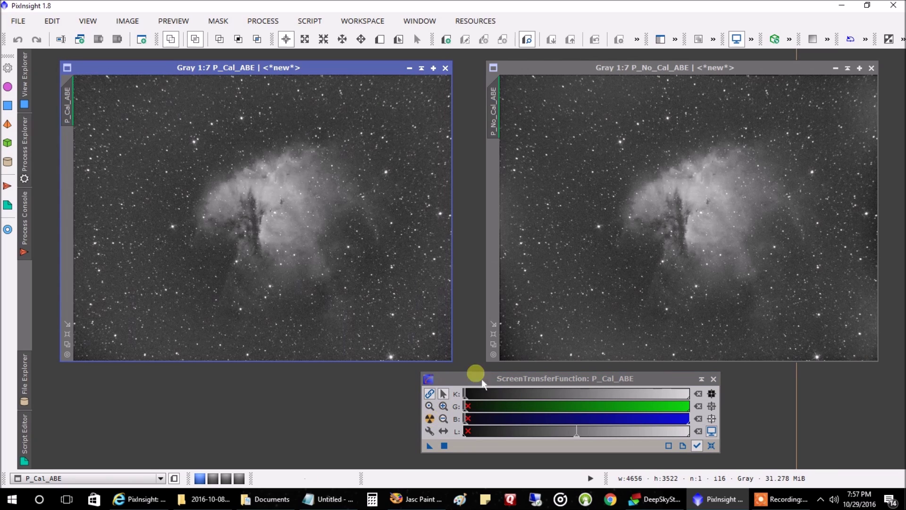